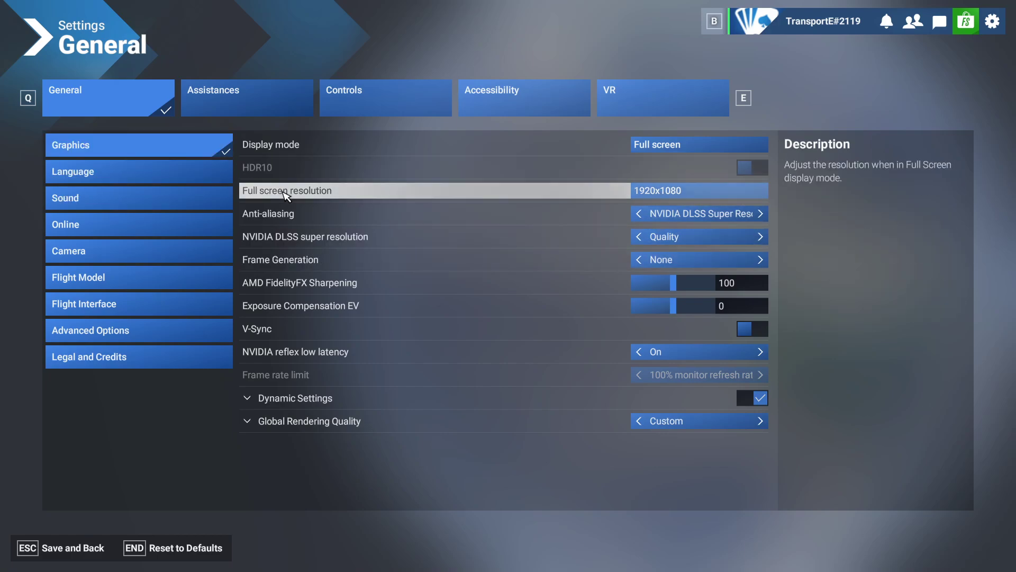
Review the multiplayer and data connection options in the general online settings, and return to the main menu
click(176, 226)
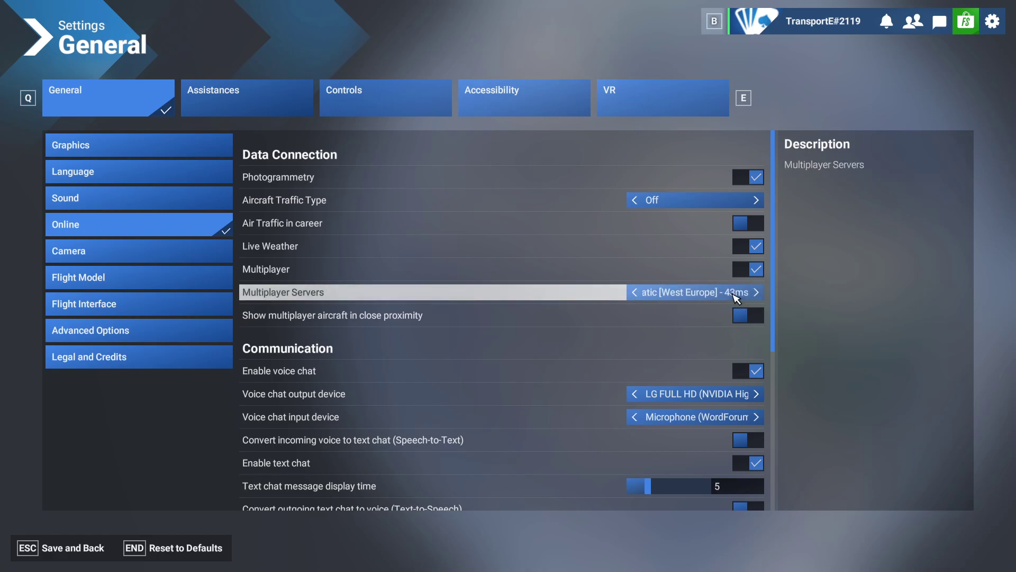
key(Escape)
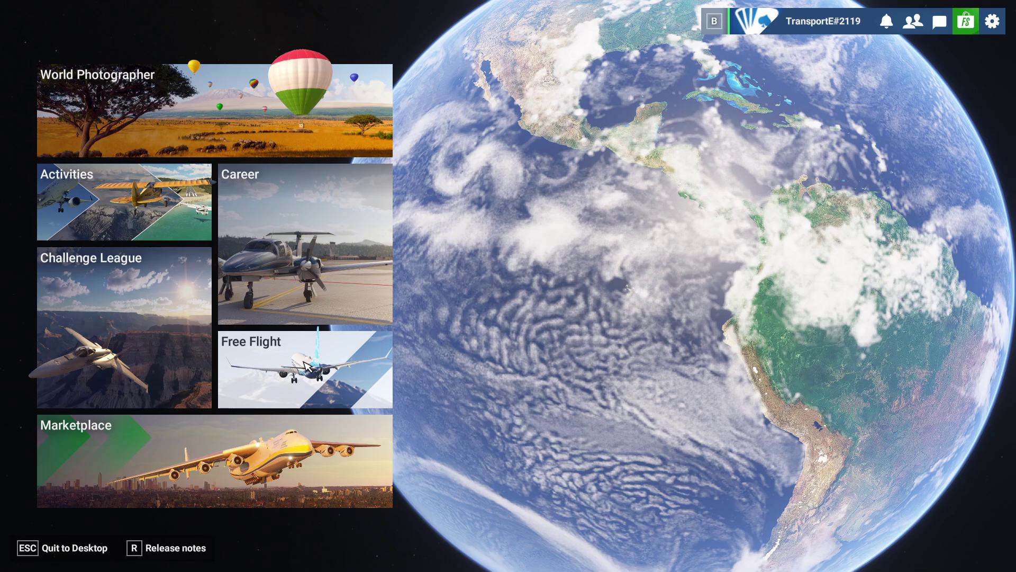
Start a free flight setup and browse the airplanes available to replace the current aircraft
click(323, 348)
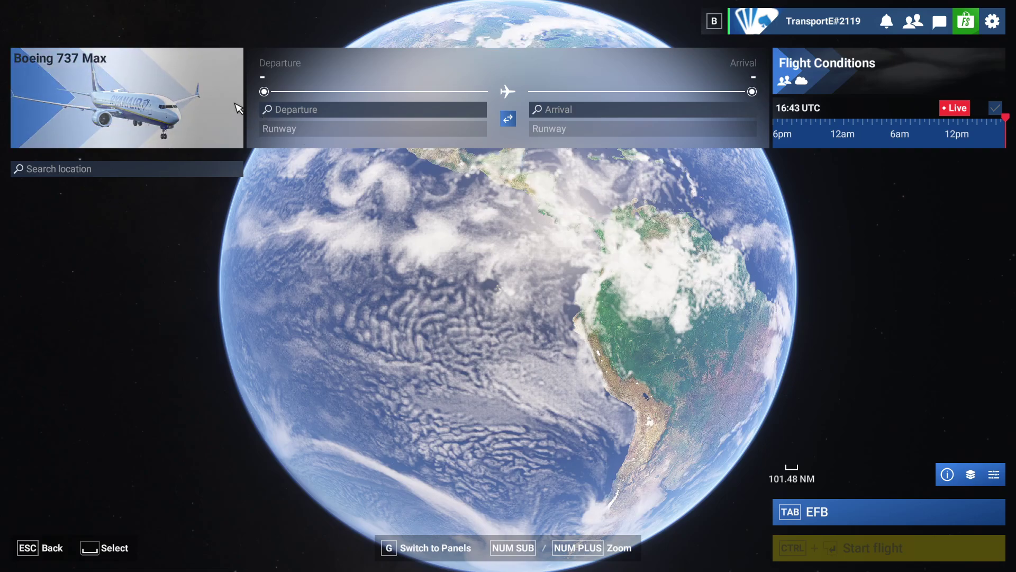
click(233, 102)
click(225, 106)
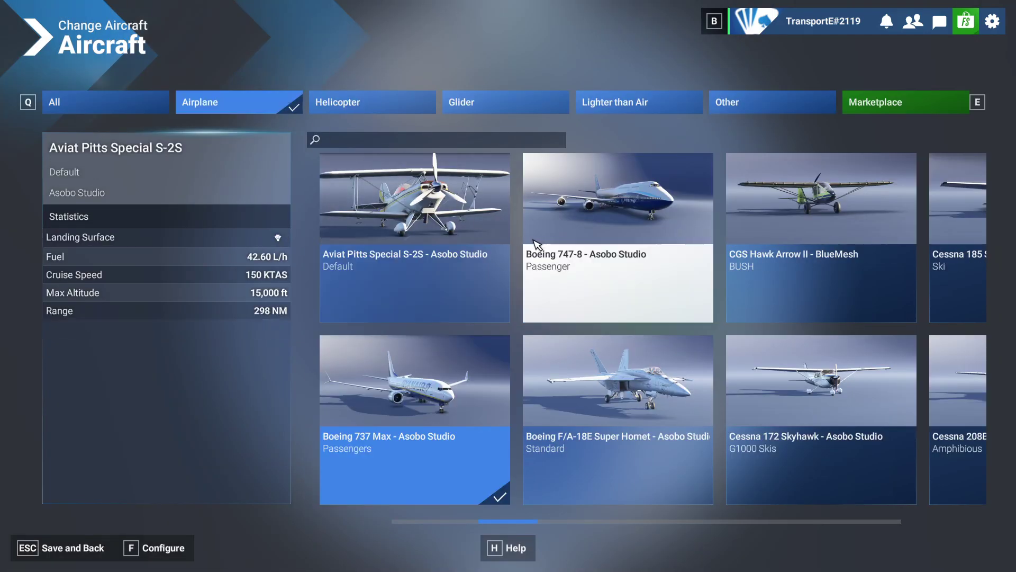
scroll(440, 238, down, 1)
scroll(452, 243, up, 4)
scroll(464, 249, up, 2)
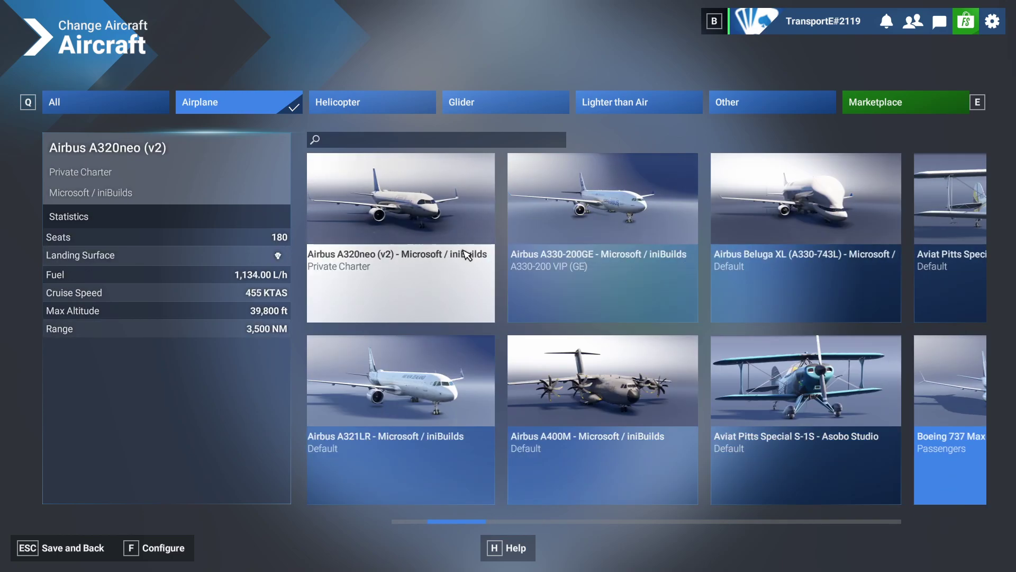
scroll(471, 248, up, 2)
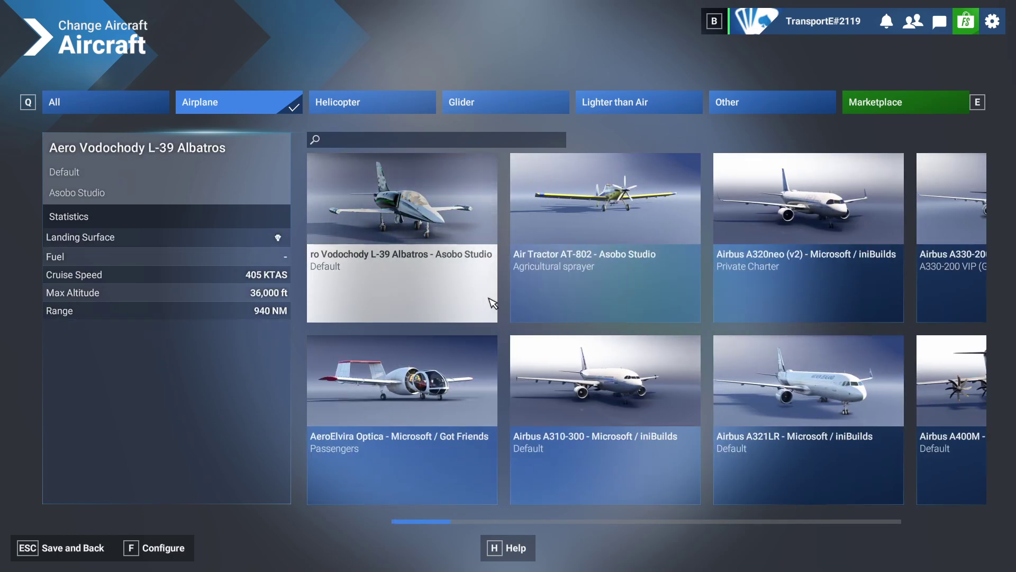
scroll(477, 260, down, 1)
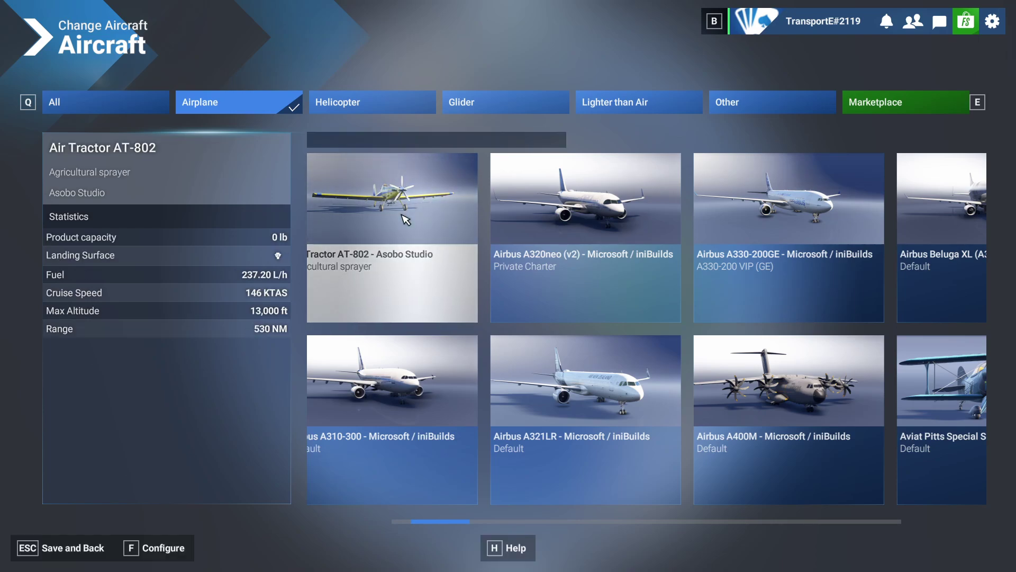
Find the airplane matching 172 and set the Cessna 172 Skyhawk as the flight's aircraft
click(365, 144)
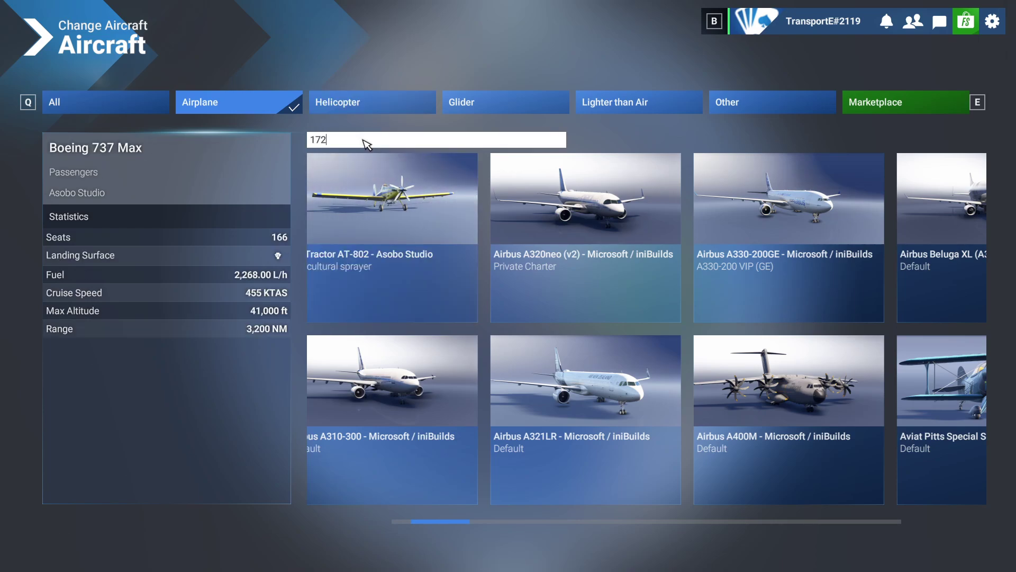
text(172)
key(Return)
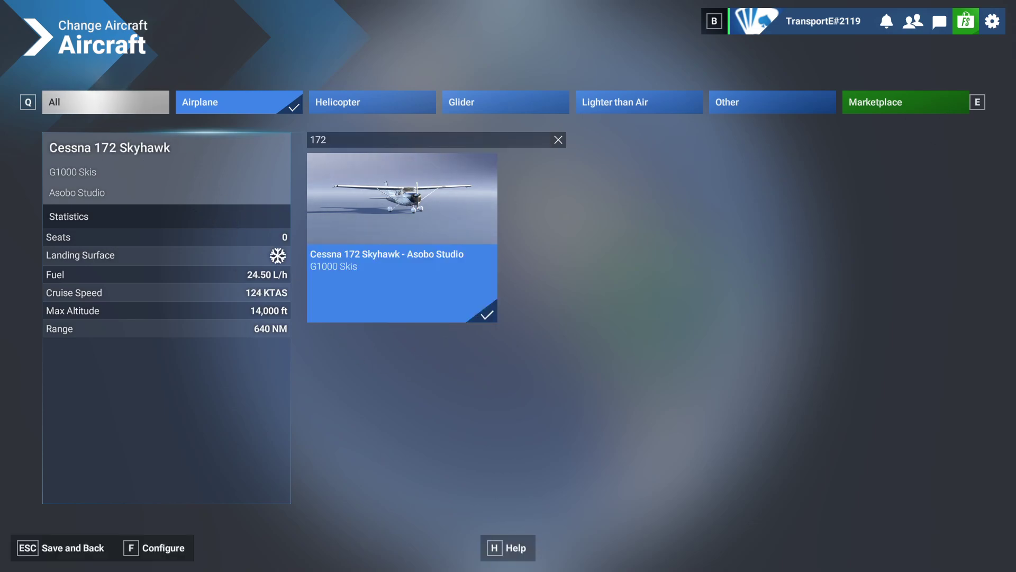
key(Escape)
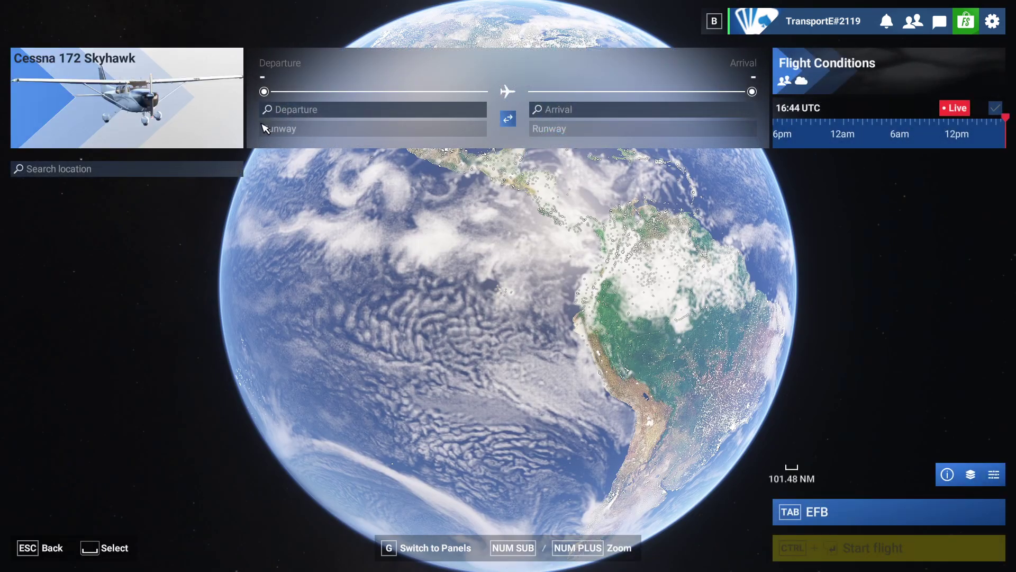
Examine the world map from South America across the Atlantic to the airports of western Europe
scroll(595, 232, up, 5)
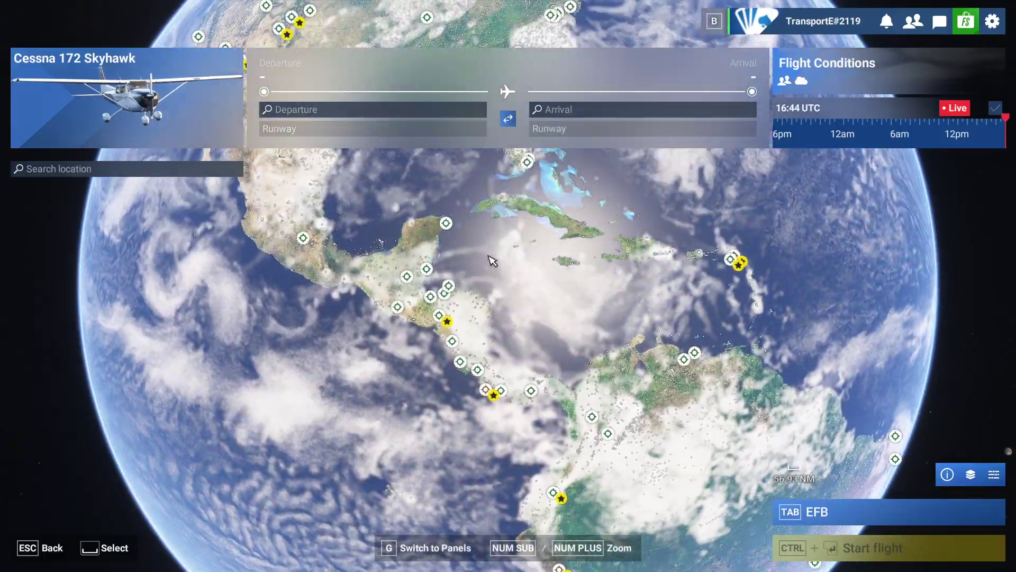
scroll(529, 273, up, 3)
drag(603, 339, 625, 476)
scroll(450, 198, up, 4)
drag(424, 228, 365, 477)
drag(553, 260, 236, 368)
drag(688, 307, 467, 436)
drag(662, 249, 452, 349)
scroll(455, 347, down, 6)
drag(672, 311, 479, 384)
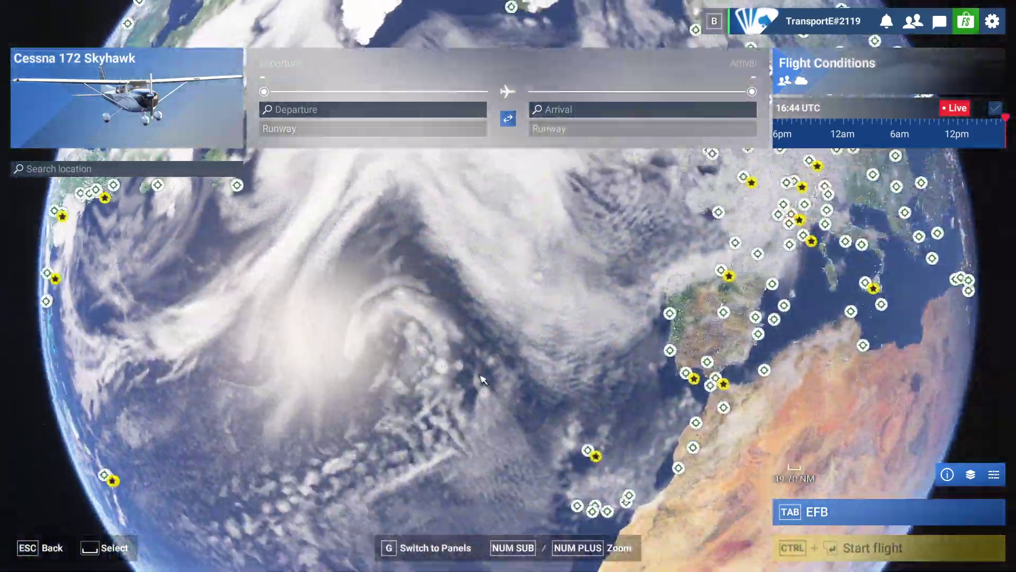
drag(767, 365, 540, 390)
drag(471, 344, 569, 434)
scroll(572, 438, up, 10)
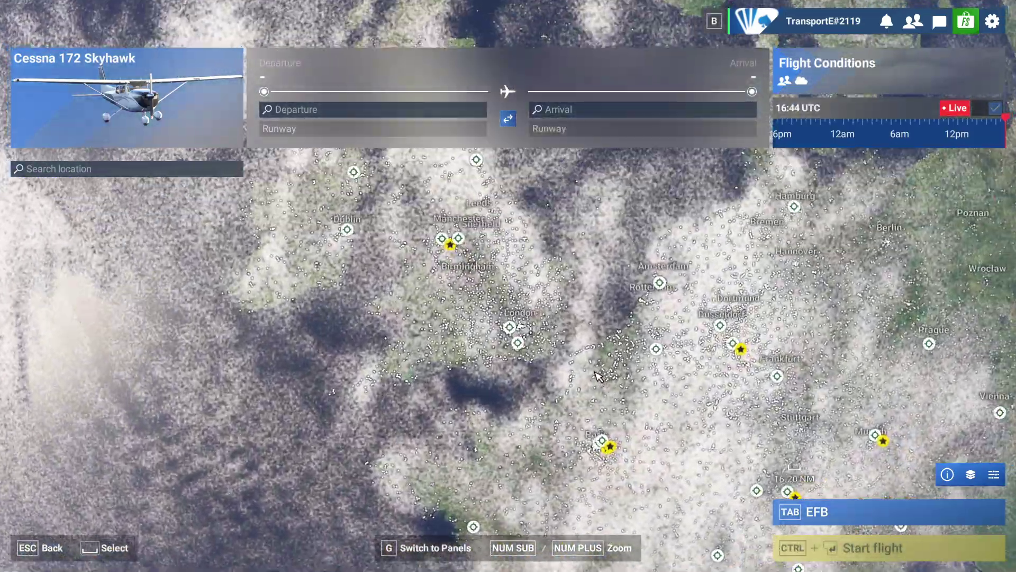
scroll(476, 304, up, 8)
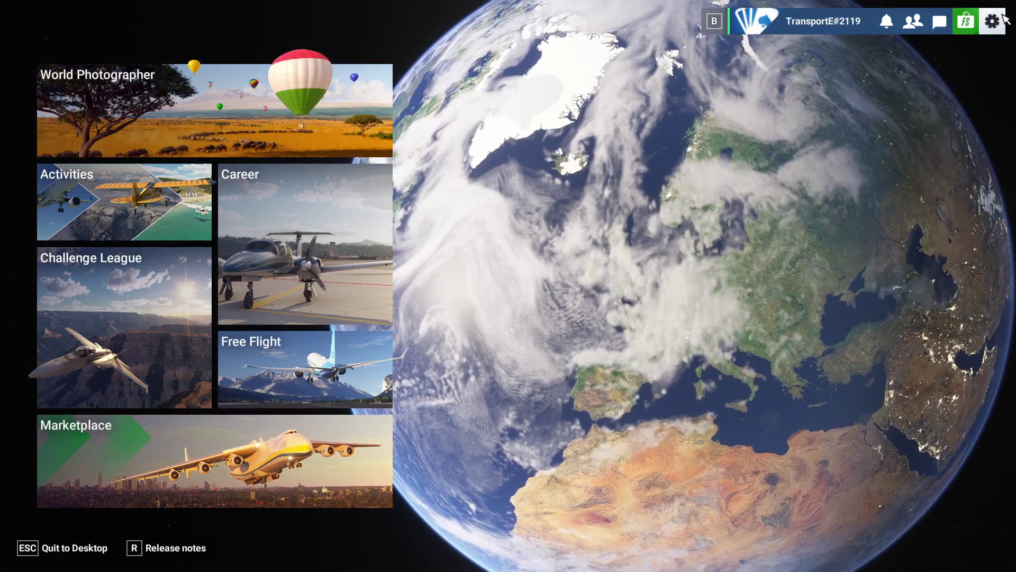
Enable showing multiplayer aircraft in close proximity in the general online settings and save the change
click(993, 21)
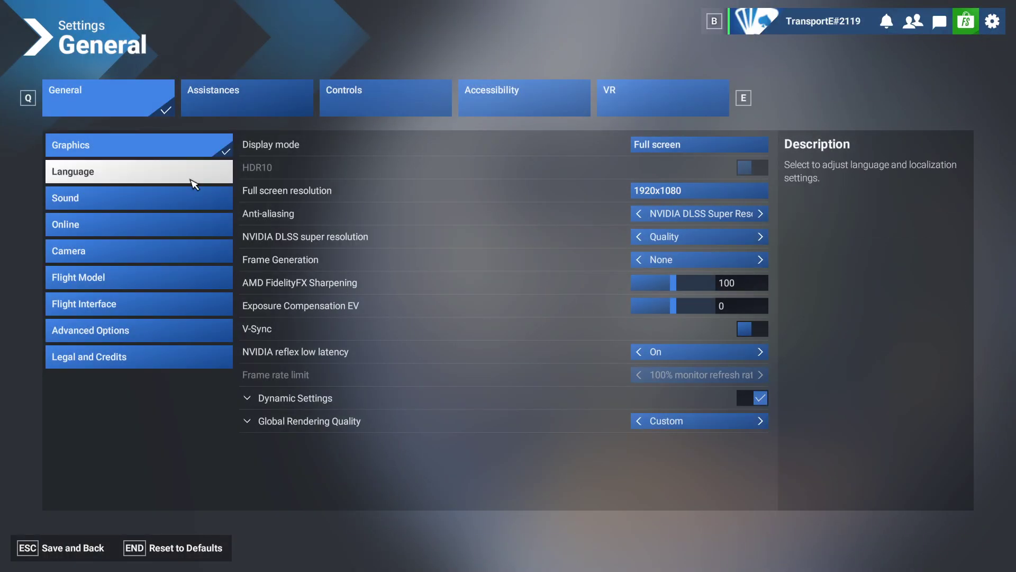
click(145, 225)
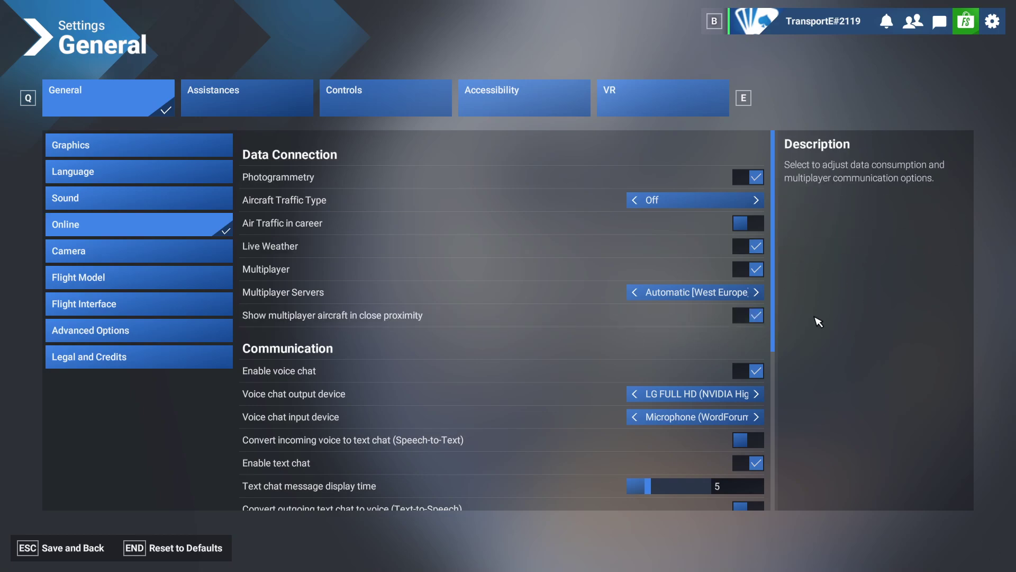
key(Escape)
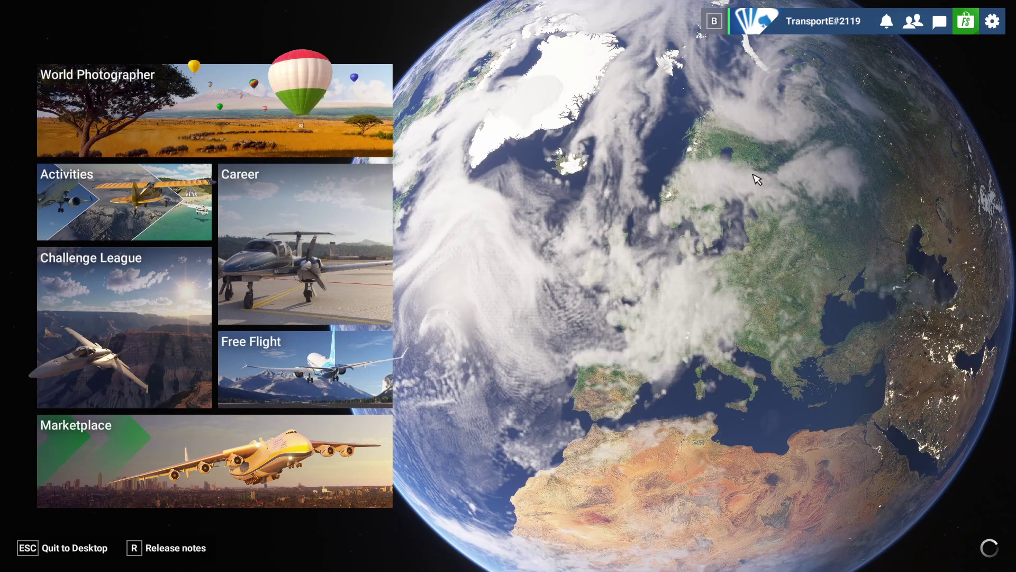
key(Escape)
key(Escape)
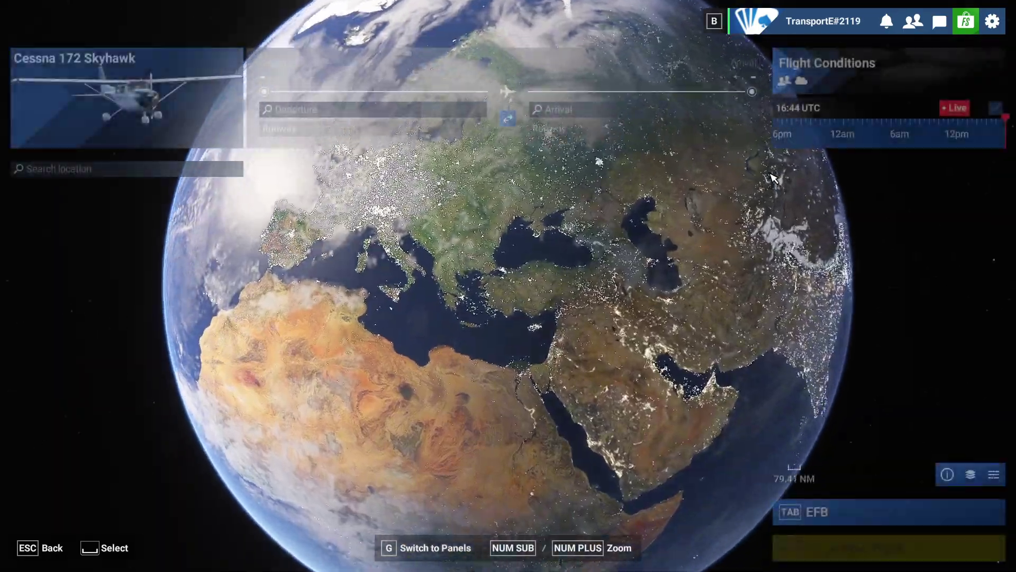
Reopen the free flight world map and examine the airports and cloud cover over Denmark and northern Germany
scroll(421, 254, up, 8)
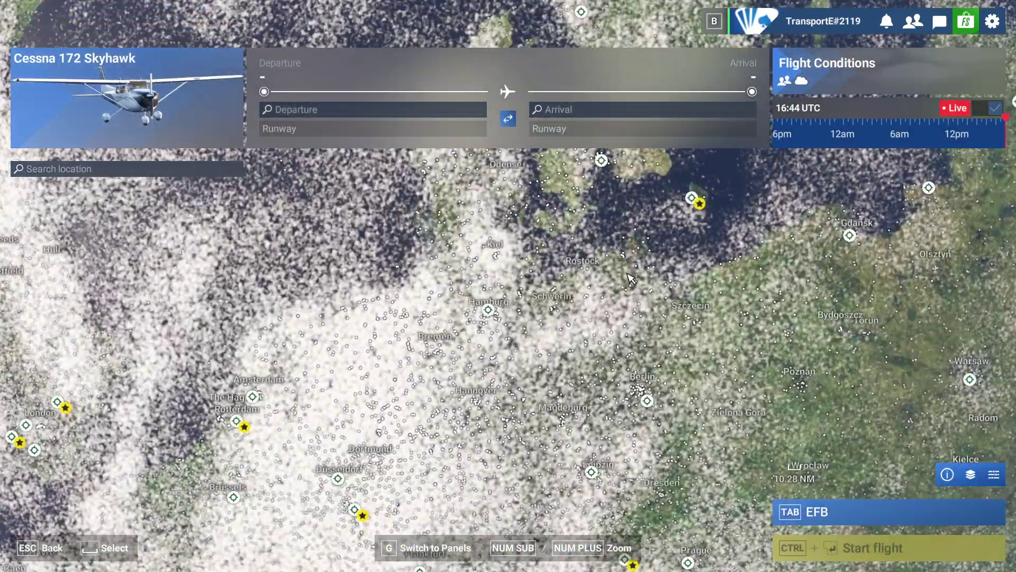
drag(704, 174, 554, 290)
scroll(553, 289, up, 5)
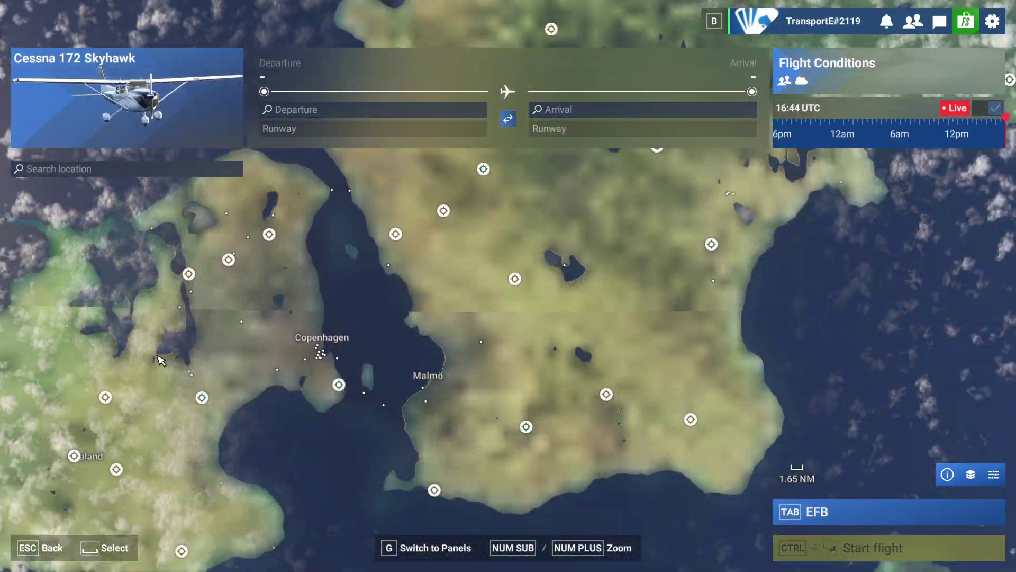
drag(161, 360, 622, 191)
drag(172, 328, 730, 228)
drag(254, 228, 741, 209)
scroll(568, 227, up, 1)
drag(569, 227, 284, 125)
scroll(329, 190, down, 4)
scroll(464, 189, up, 3)
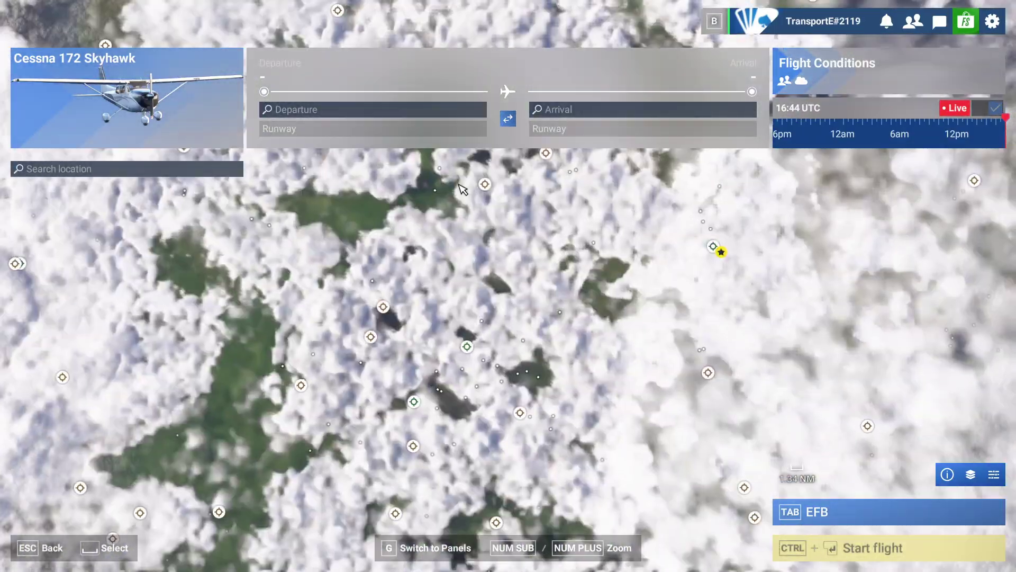
drag(910, 299, 598, 236)
scroll(560, 320, up, 10)
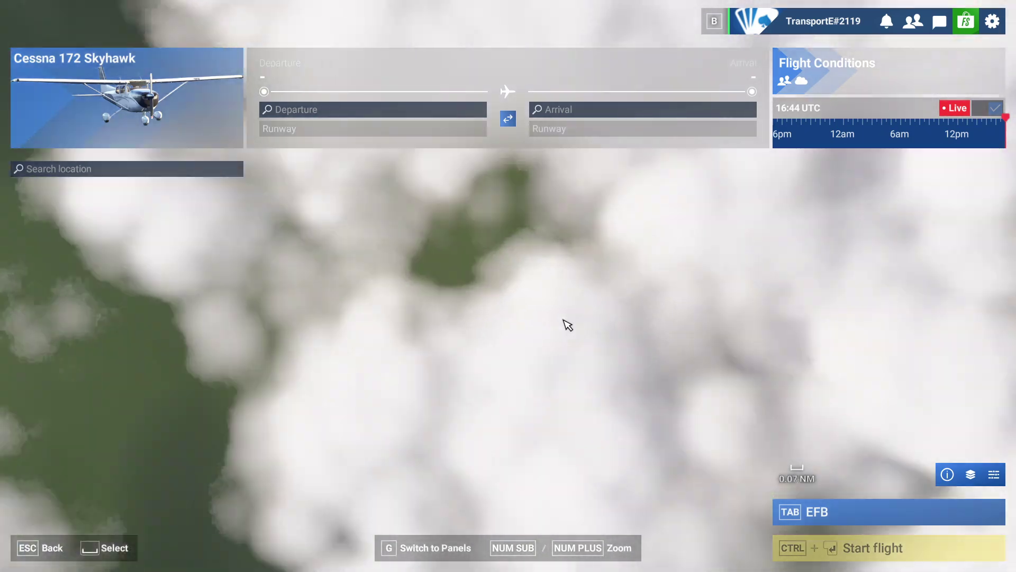
scroll(567, 325, down, 7)
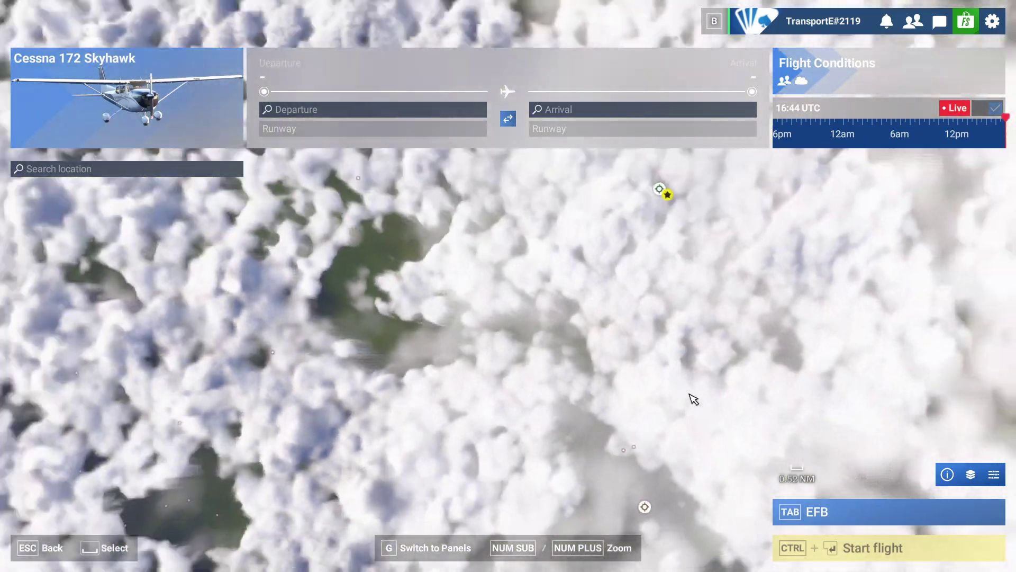
drag(693, 400, 574, 271)
scroll(535, 252, down, 5)
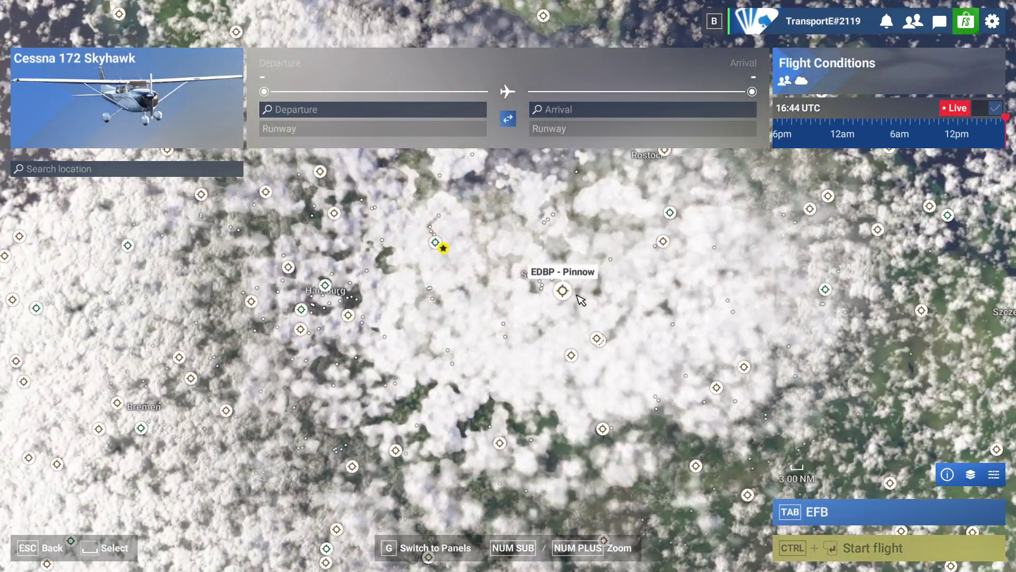
Examine the map from the North Sea coast to southern England, including the landmarks around central London
drag(384, 241, 403, 315)
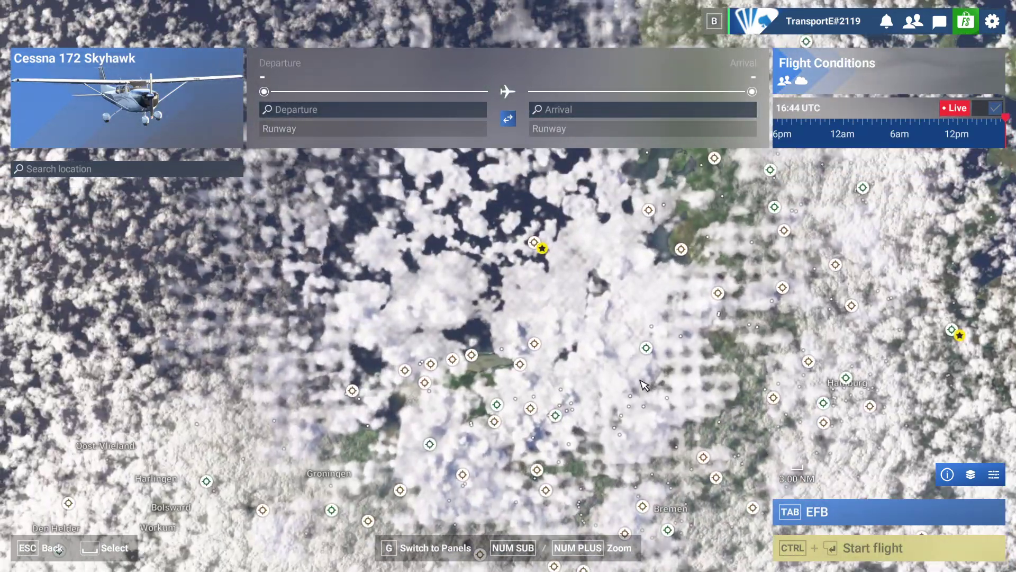
drag(645, 385, 663, 475)
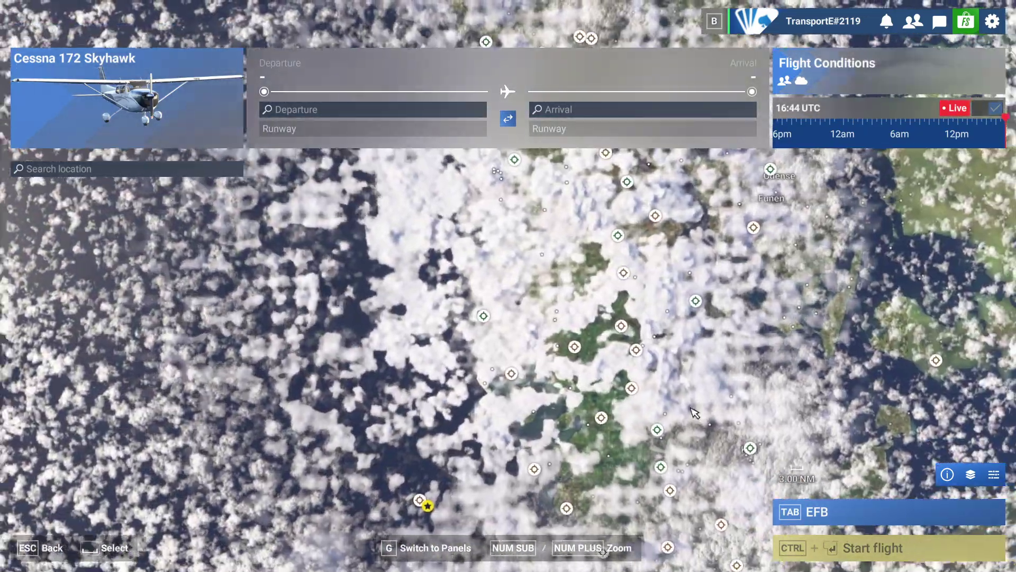
drag(365, 522, 793, 267)
drag(464, 528, 617, 349)
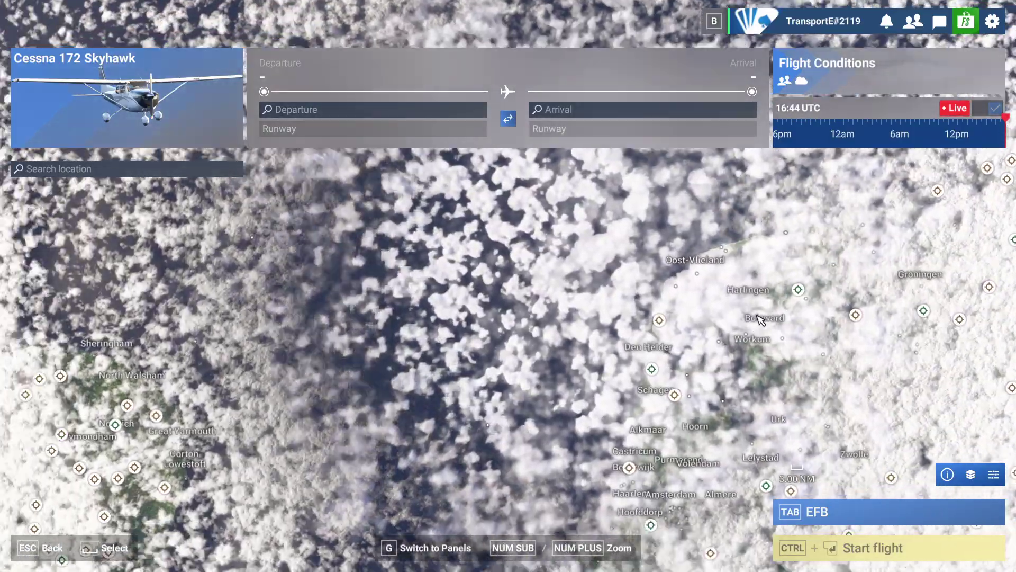
scroll(760, 319, down, 2)
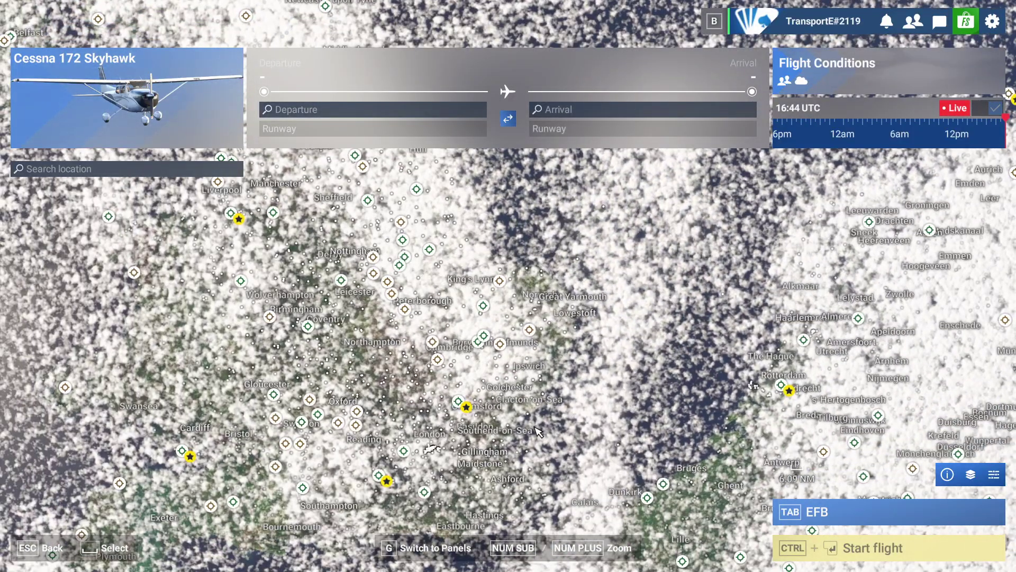
scroll(539, 431, up, 3)
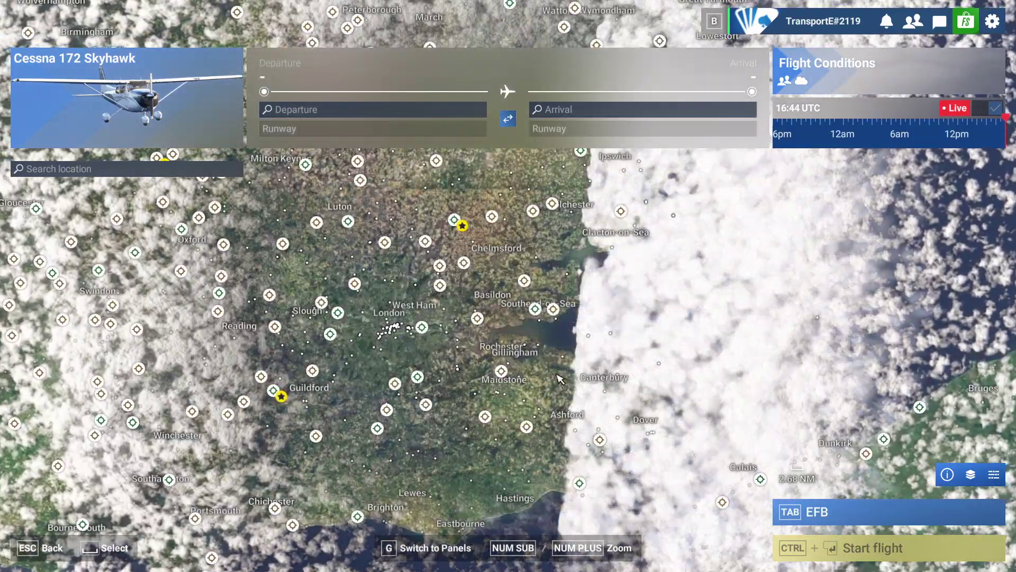
scroll(379, 382, up, 3)
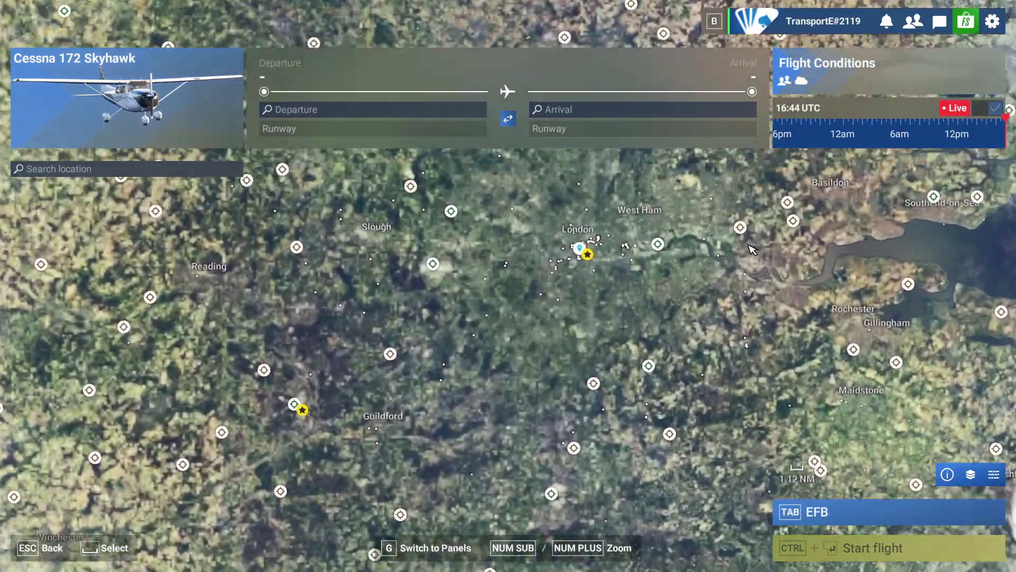
scroll(360, 263, up, 6)
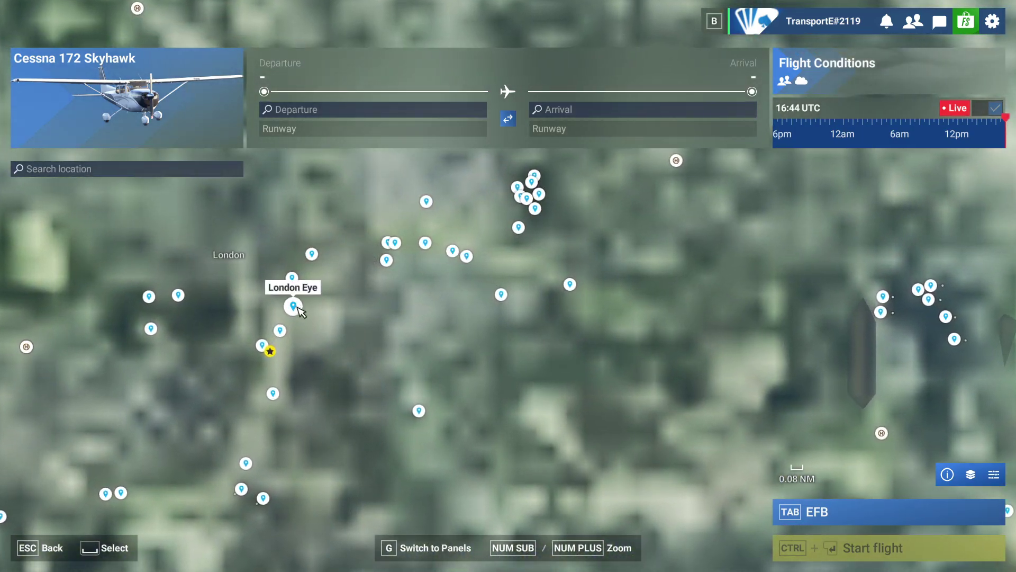
scroll(301, 313, down, 4)
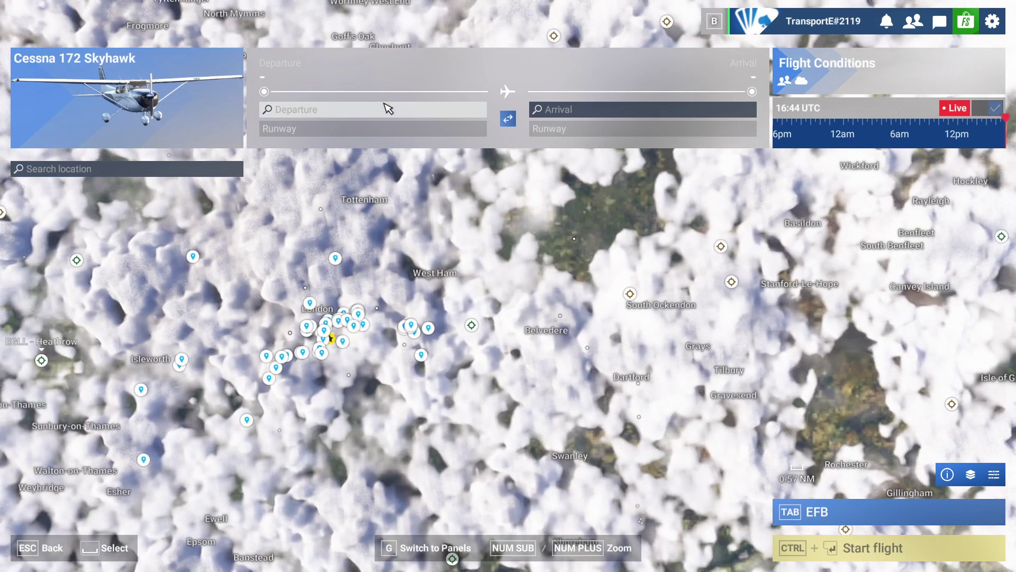
Search the departure airports for "heat" and set EGLL Heathrow, London as the departure
click(389, 109)
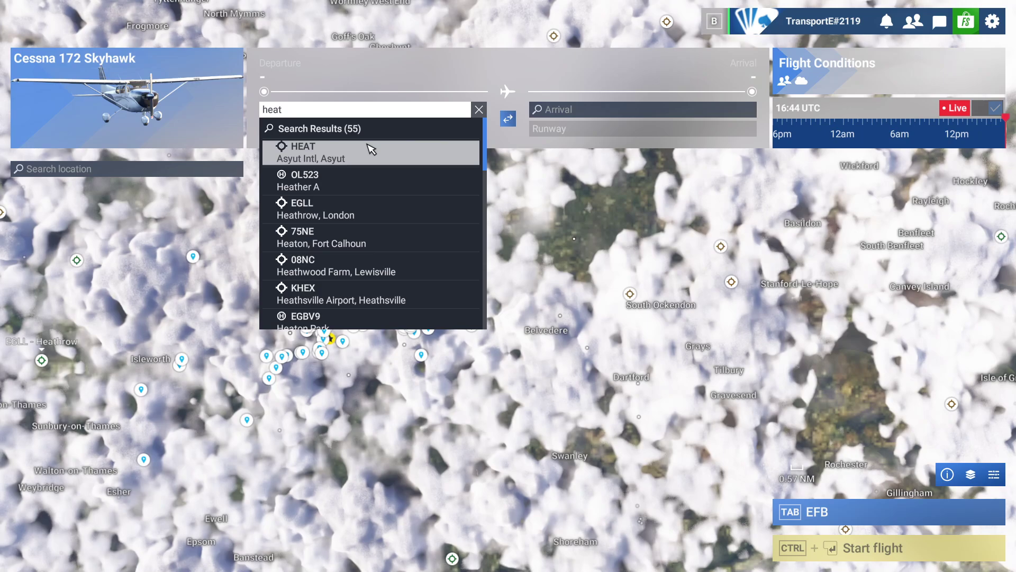
click(365, 208)
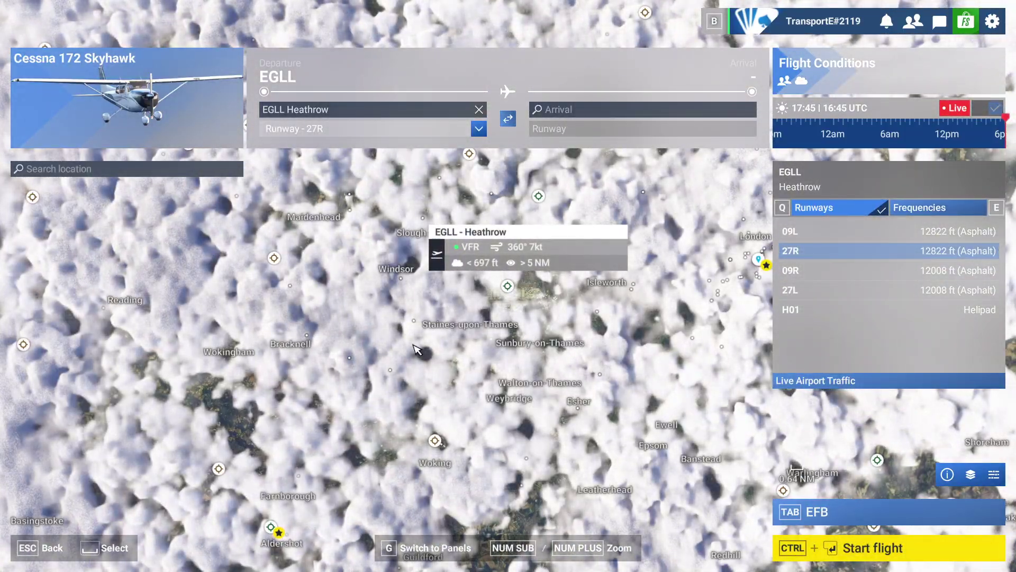
Look through the world map's filters, map layer options and legend, and close them again
click(995, 477)
click(994, 477)
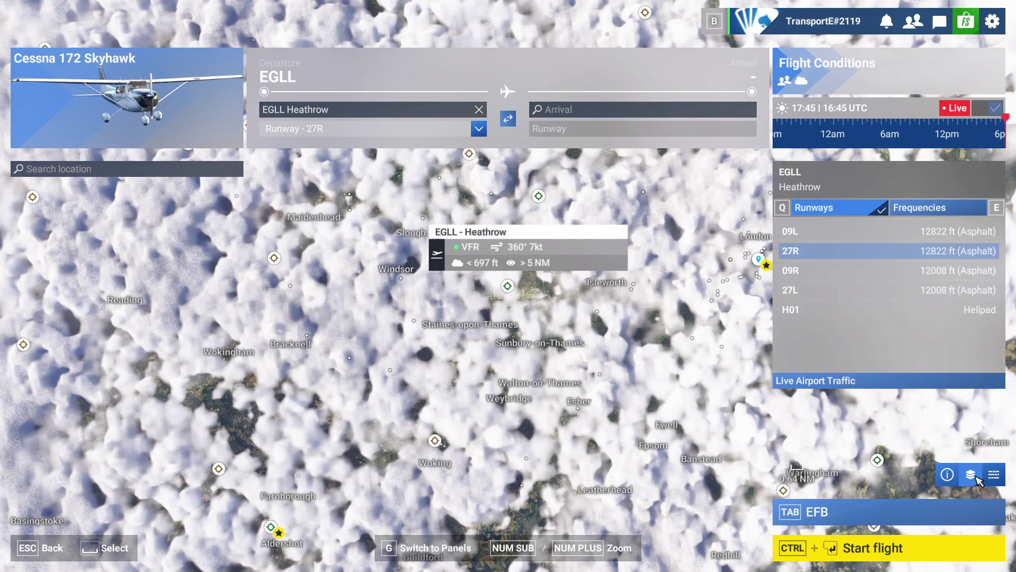
click(975, 478)
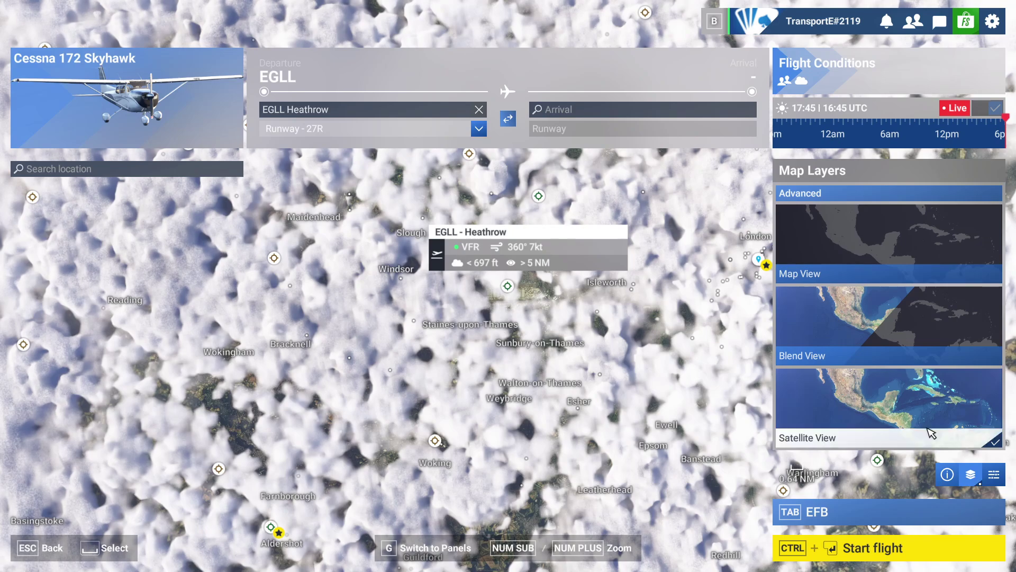
click(945, 480)
click(944, 480)
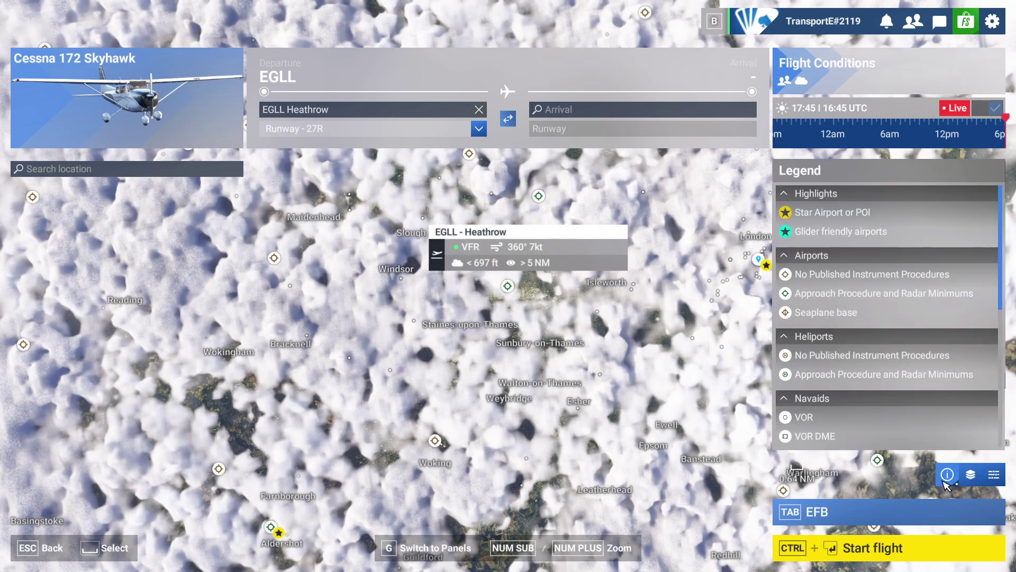
click(944, 481)
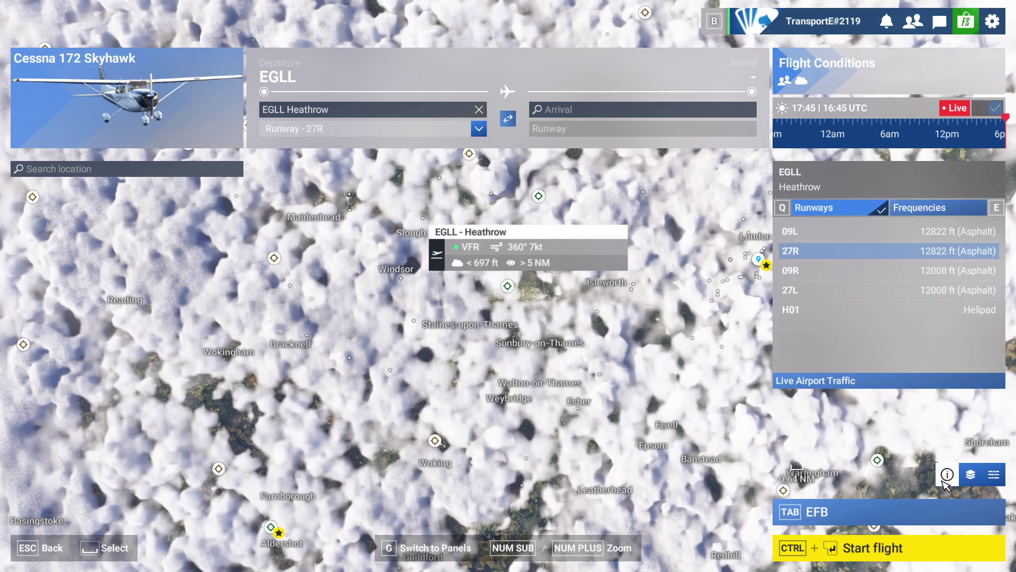
Set the flight conditions to Custom weather and time with multiplayer on All Players, and save them
click(817, 70)
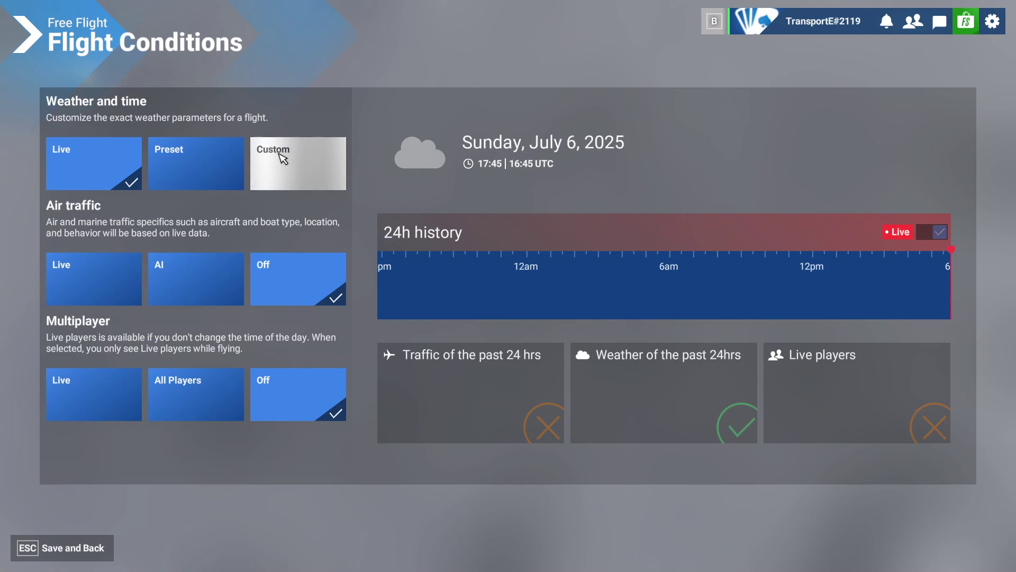
click(294, 174)
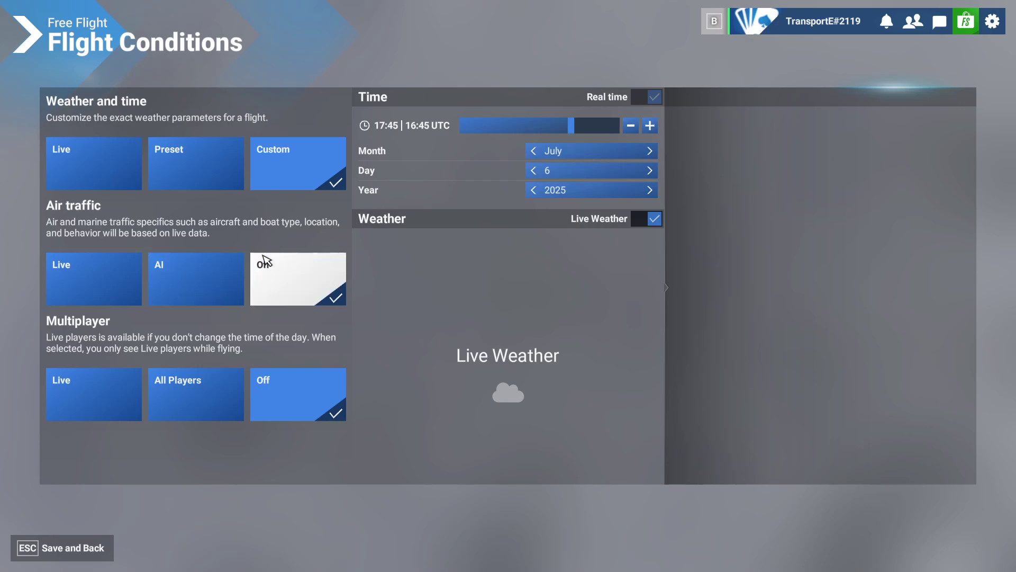
click(199, 391)
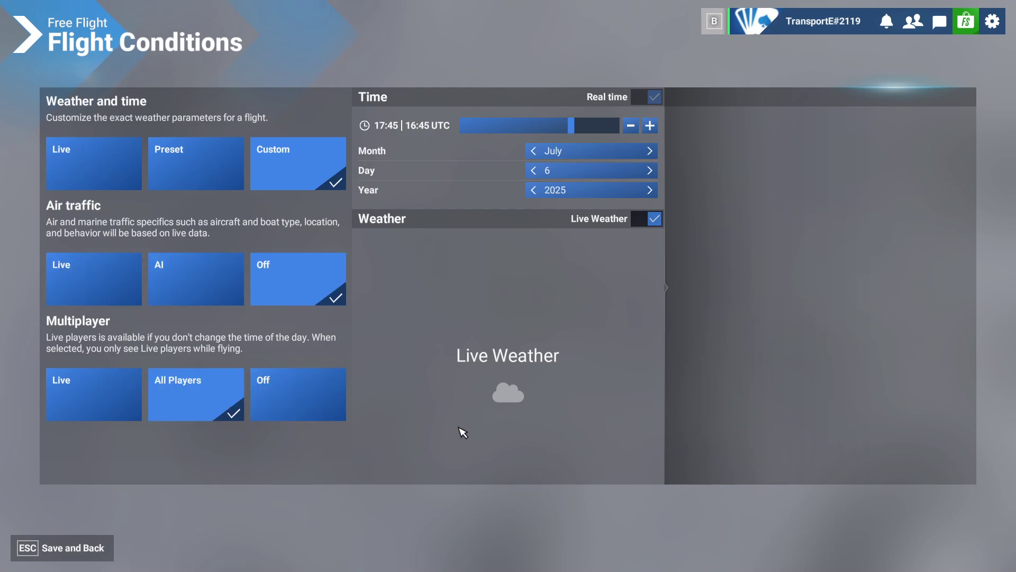
key(Escape)
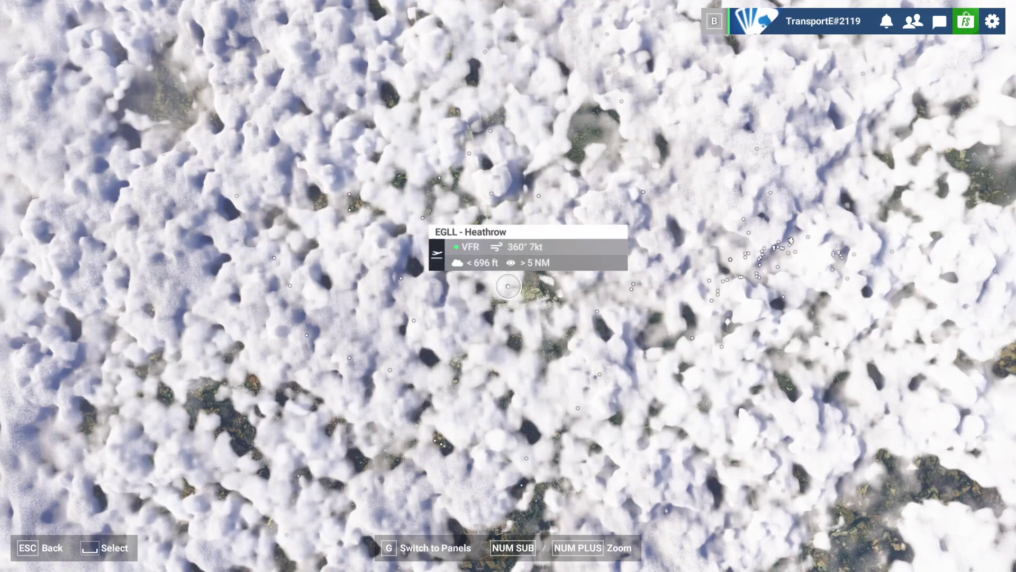
Start the flight from Heathrow's runway 27R and pause it once in the cockpit
click(836, 548)
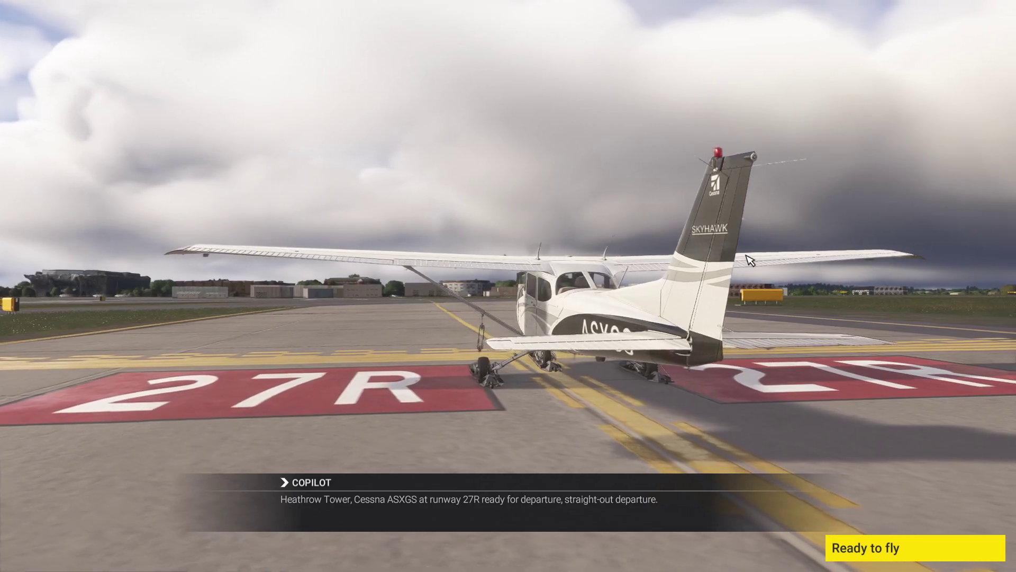
click(916, 550)
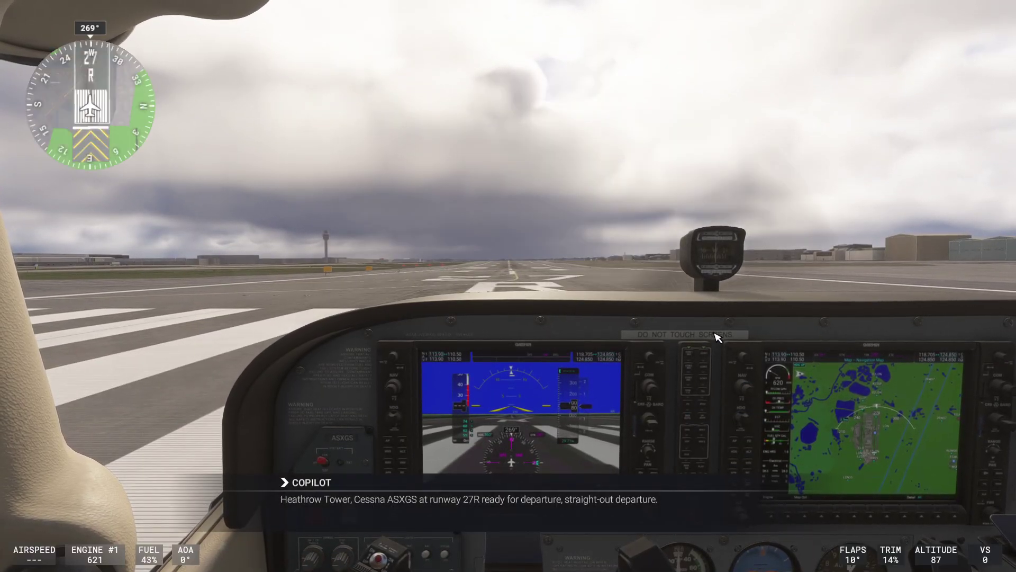
key(End)
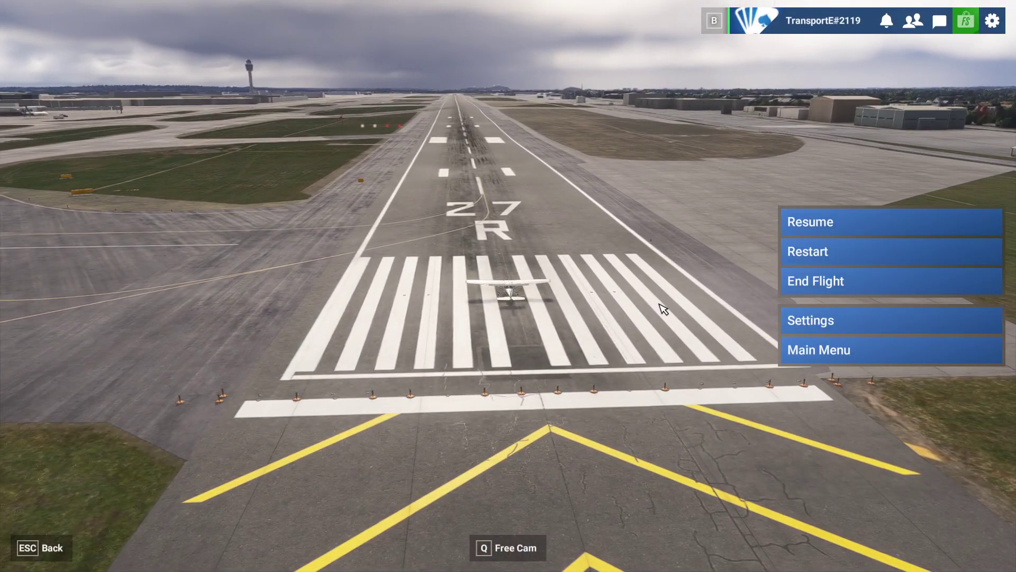
Review the multiplayer server and close-proximity aircraft options in the general online settings while the flight is paused
click(842, 320)
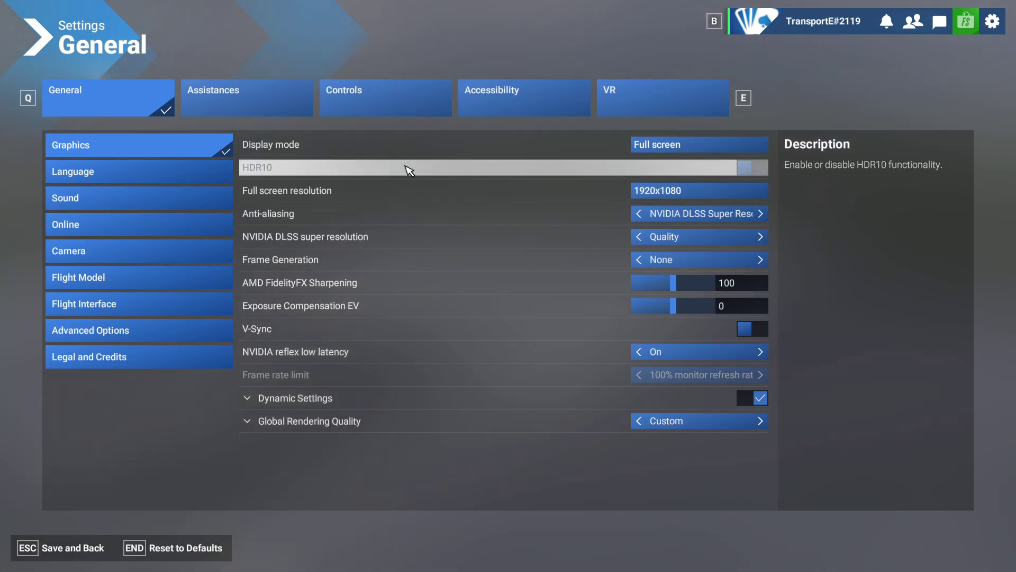
key(Escape)
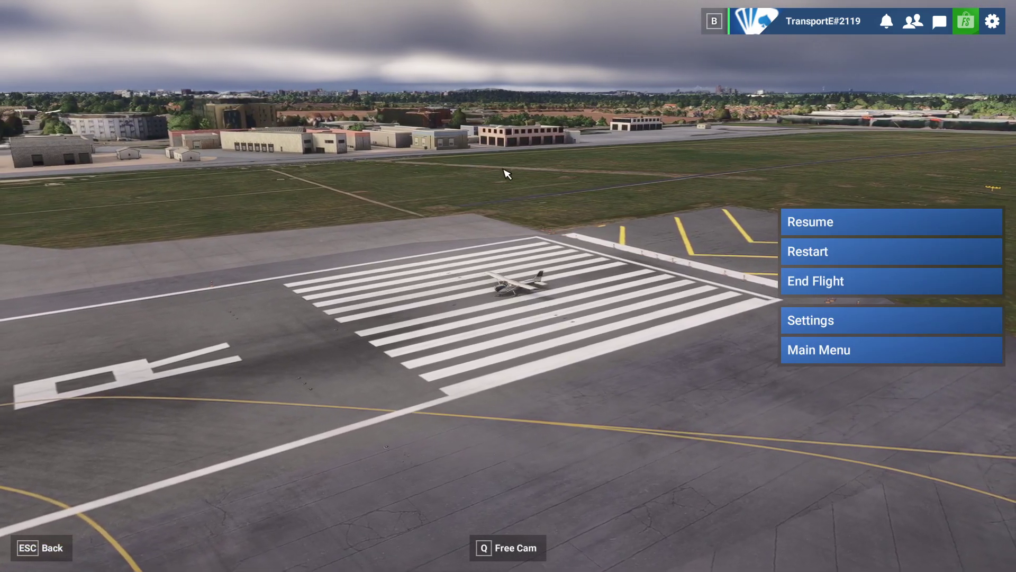
click(836, 319)
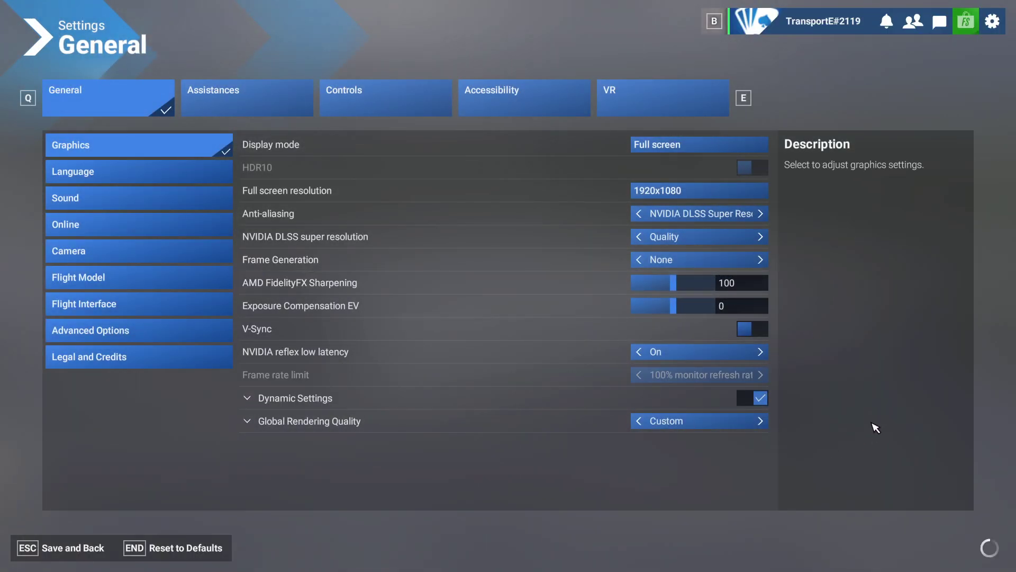
key(Escape)
click(854, 325)
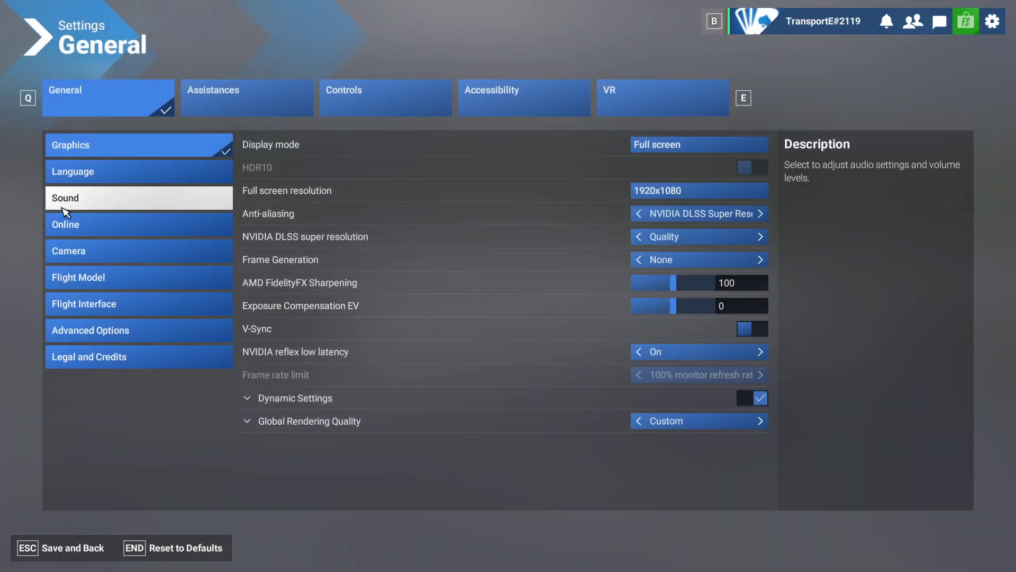
click(88, 222)
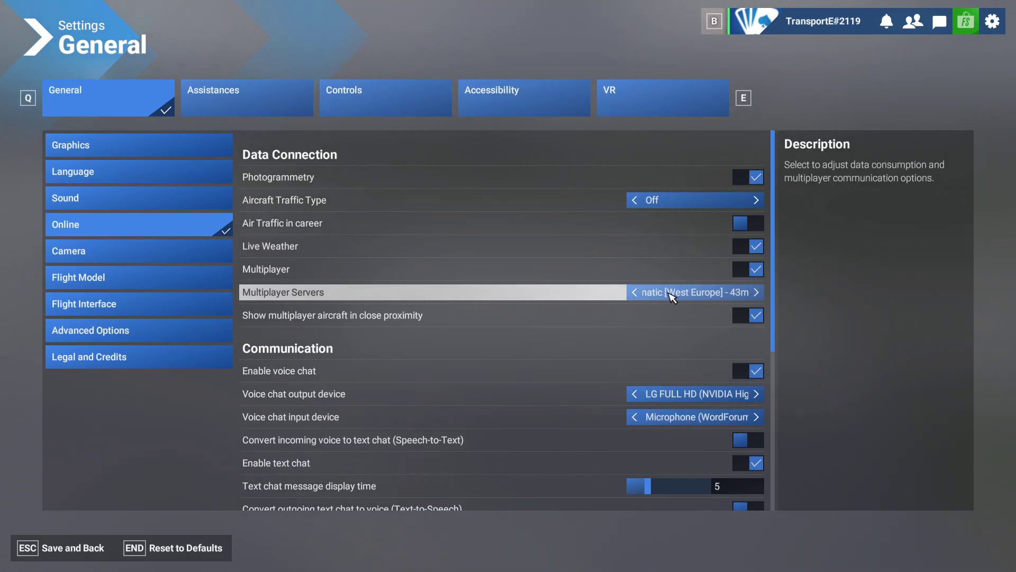
key(Escape)
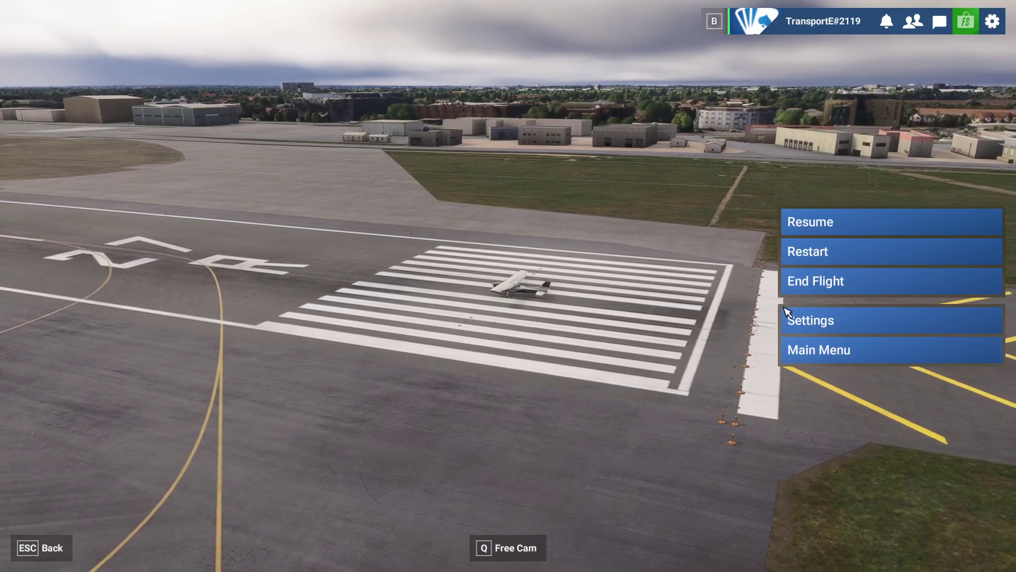
End the flight by returning to the main menu and reopen the free flight world map
click(846, 357)
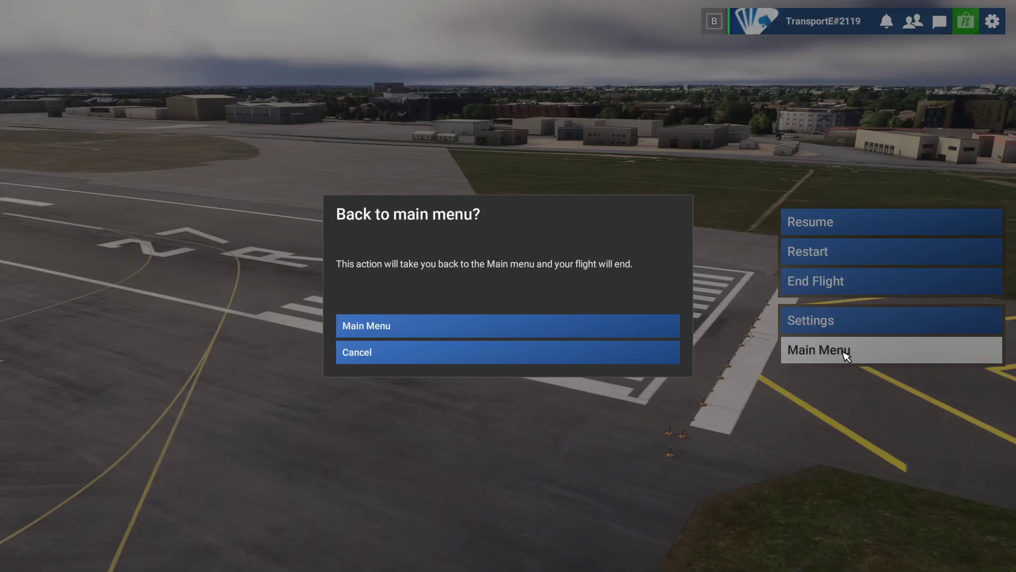
click(478, 329)
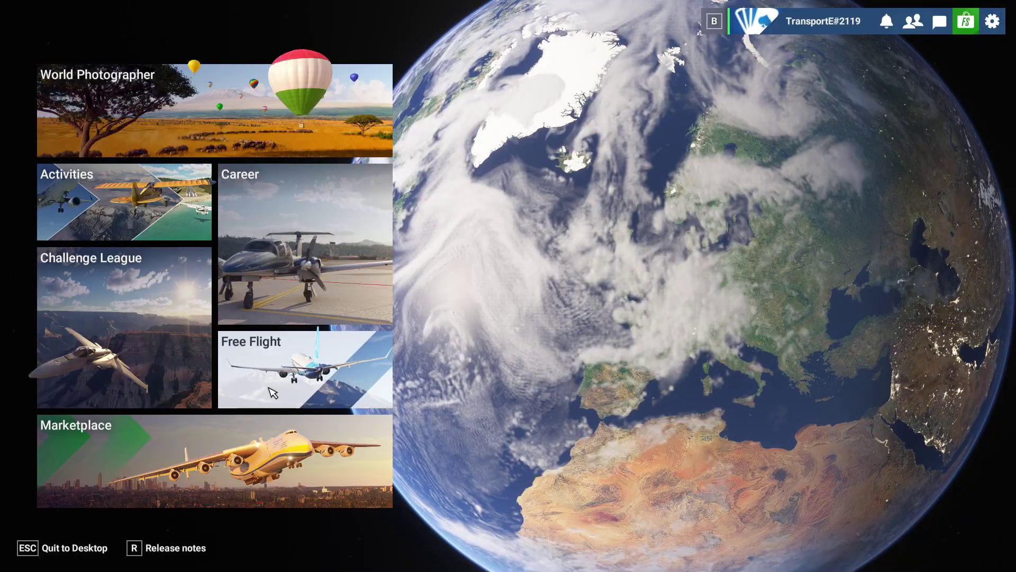
click(272, 393)
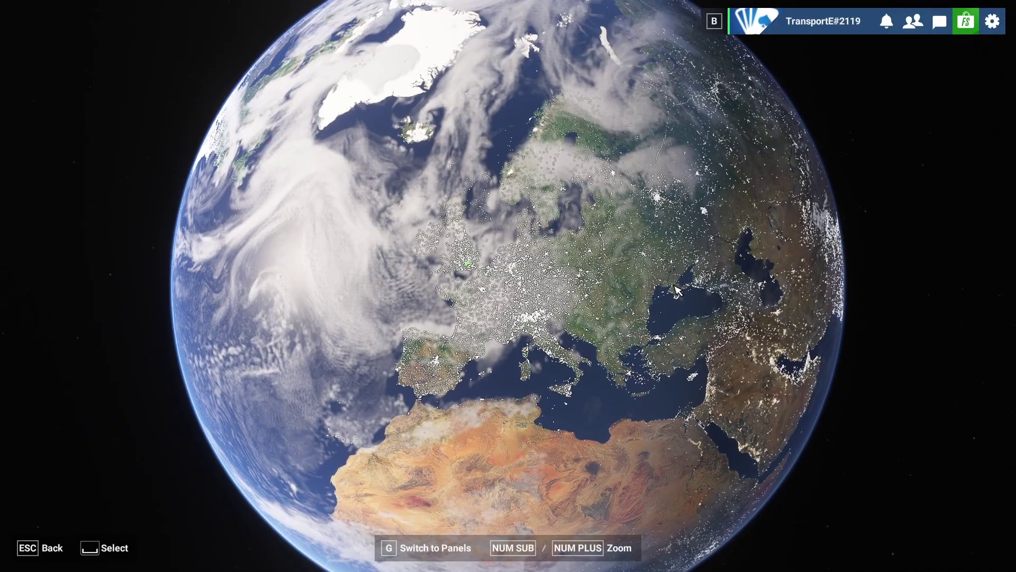
Examine the multiplayer aircraft shown on the world map over London, Heathrow and the rest of southern England
scroll(489, 244, up, 15)
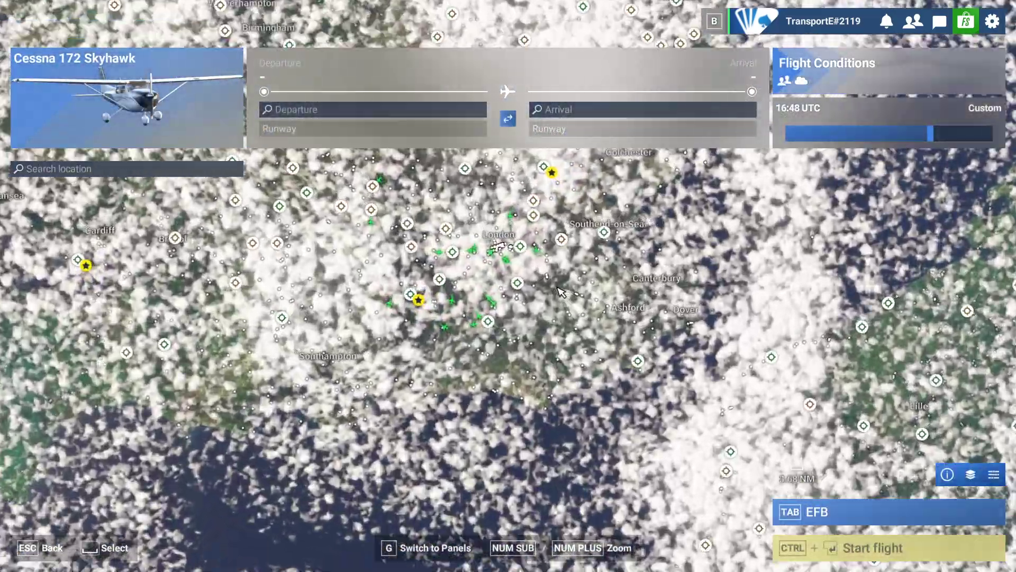
scroll(464, 228, up, 2)
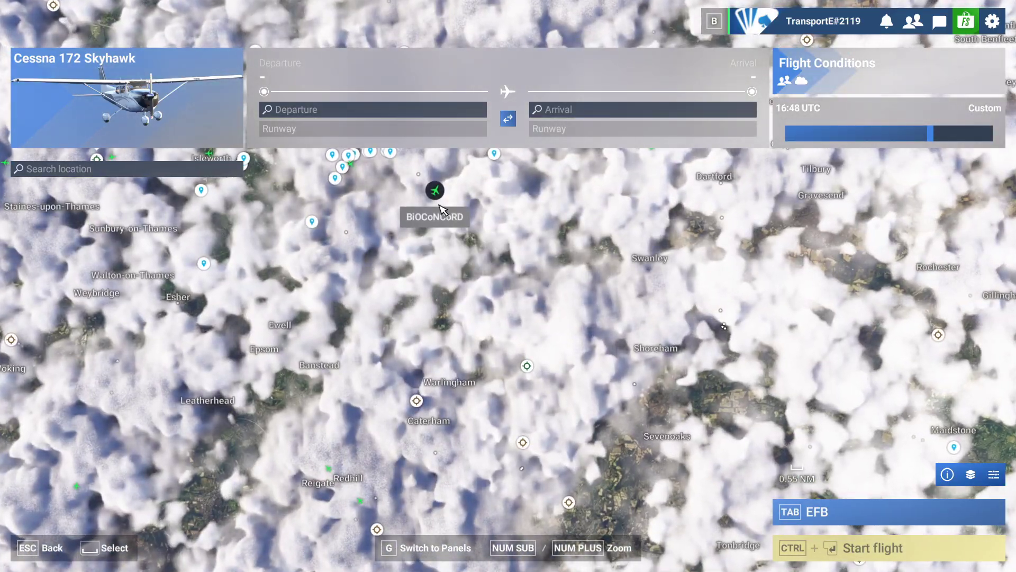
drag(444, 211, 452, 366)
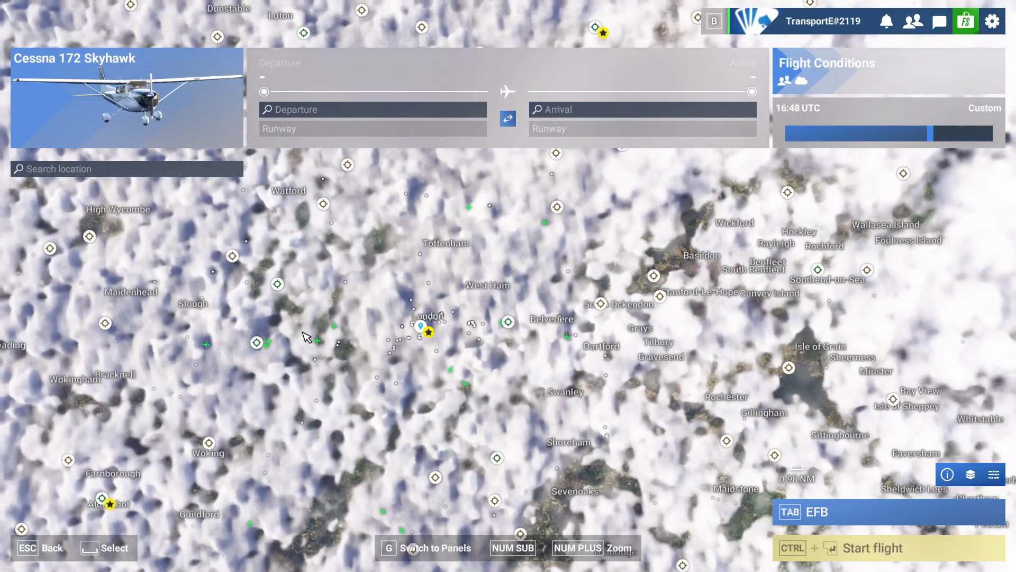
scroll(316, 342, down, 10)
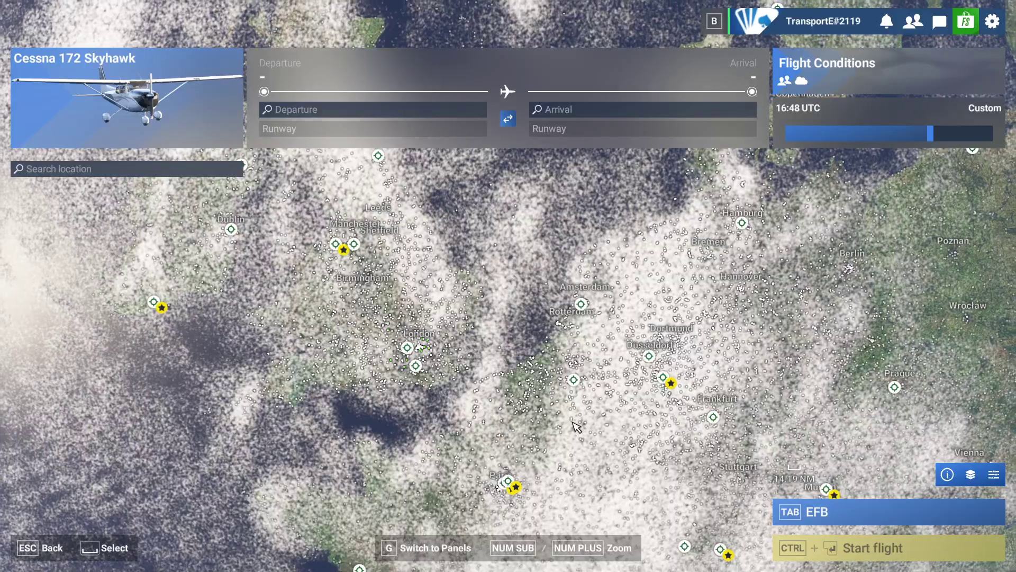
drag(573, 422, 772, 253)
drag(810, 314, 696, 455)
scroll(490, 343, up, 3)
scroll(463, 329, up, 3)
drag(590, 468, 640, 293)
scroll(655, 306, up, 3)
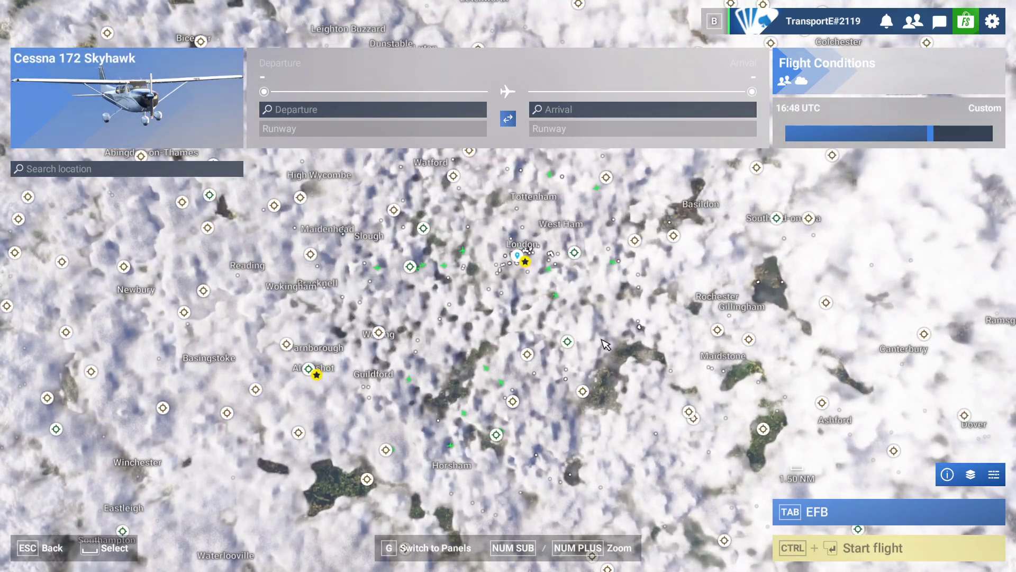
scroll(601, 342, down, 3)
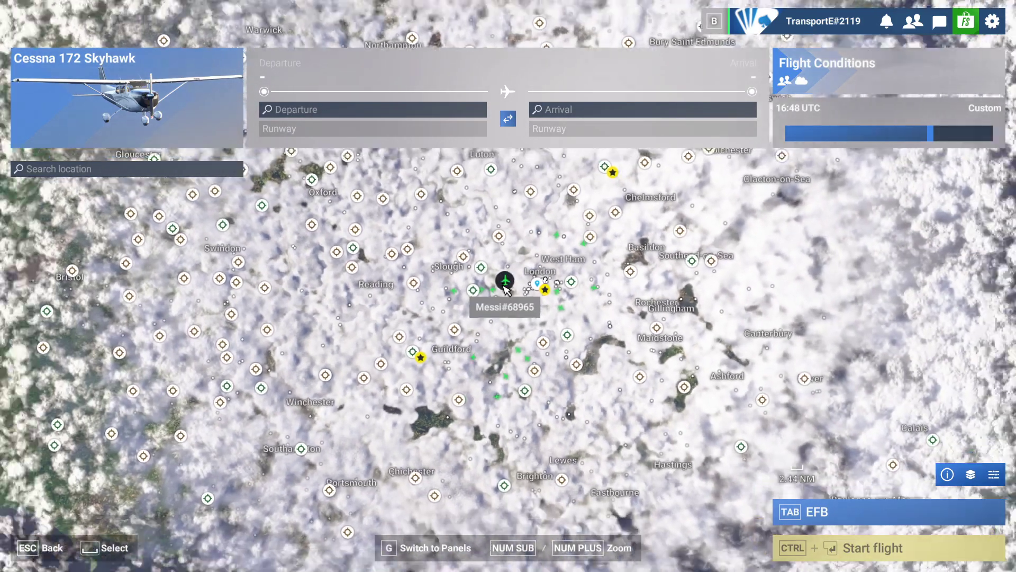
scroll(506, 300, up, 5)
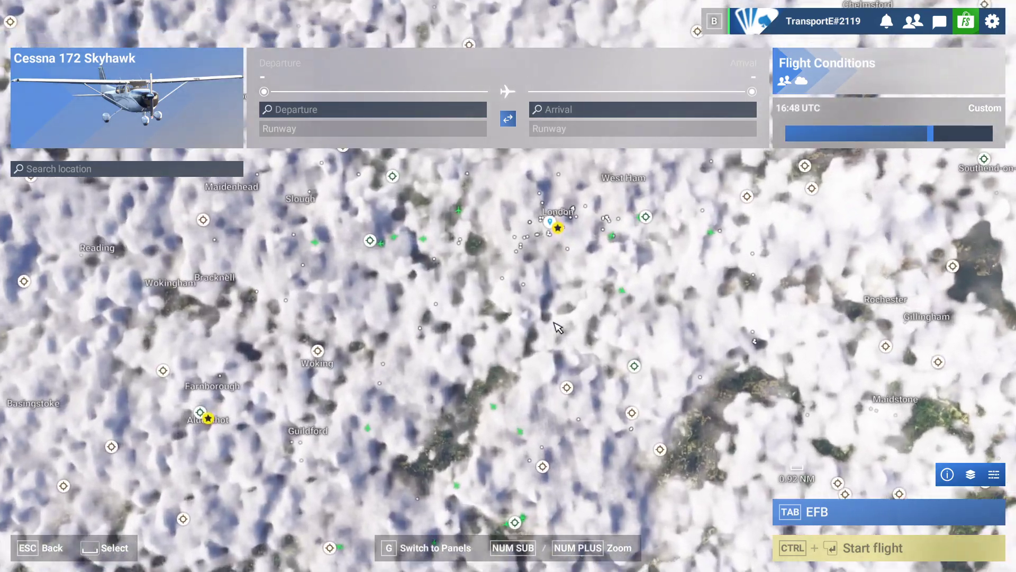
scroll(582, 385, up, 2)
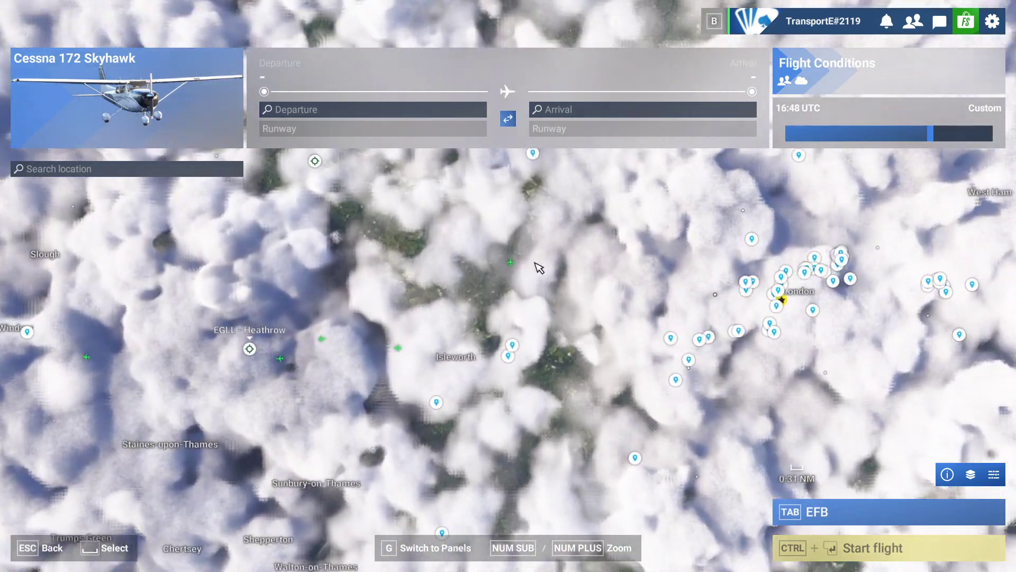